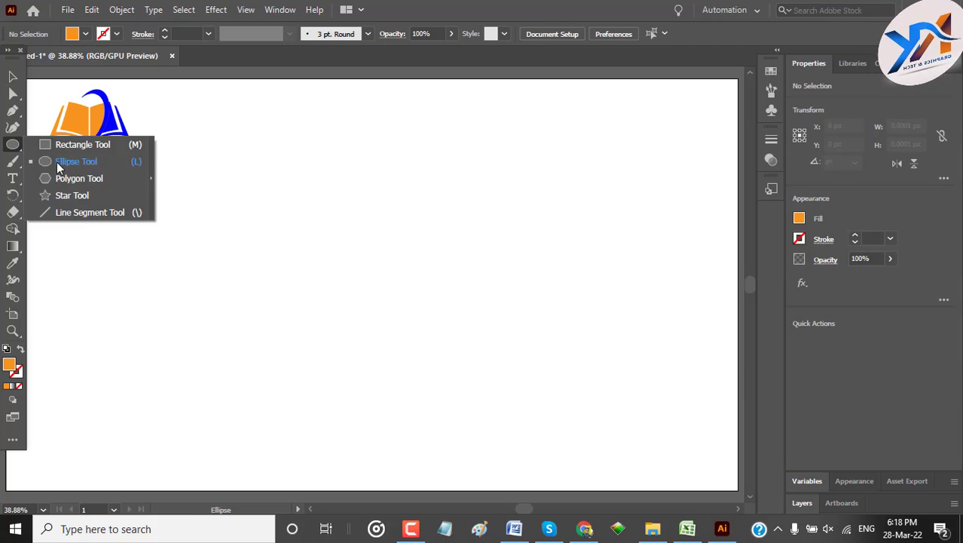
Draw an orange rectangle about 350 by 614 px and move it to the left part of the artboard.
left_click(60, 142)
left_click_drag(384, 153, 518, 387)
key("v")
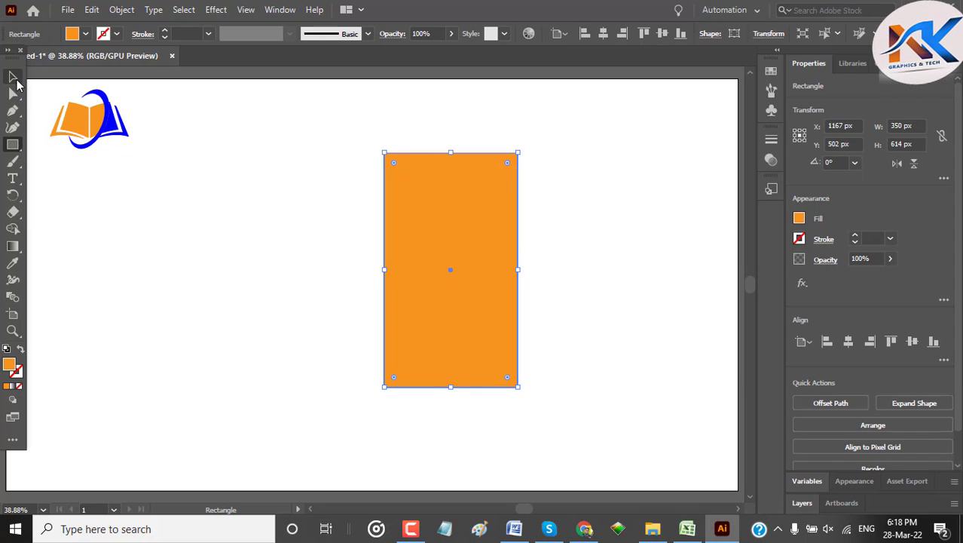
left_click_drag(486, 269, 276, 248)
left_click(588, 309)
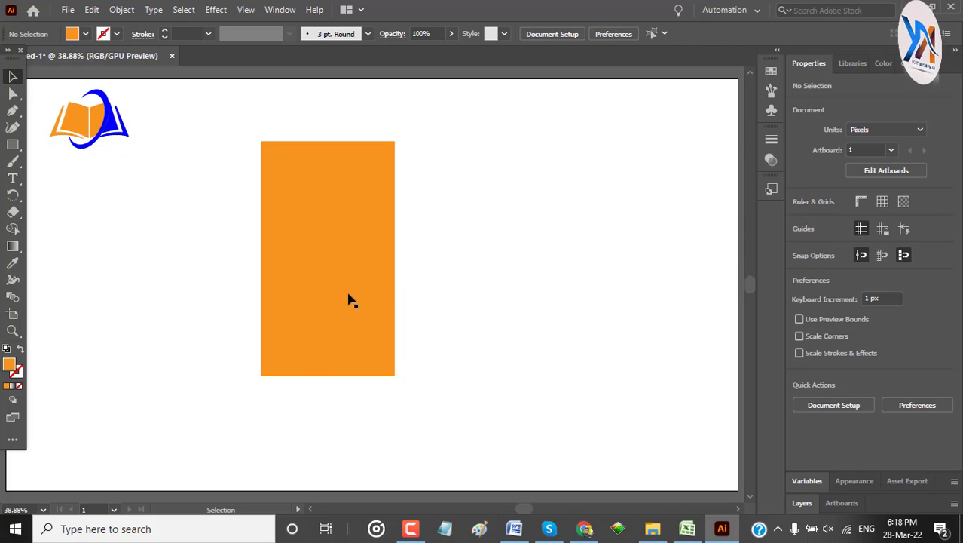
Reshape the rectangle into a book page with the Curvature tool, pulling both left corners inward and bowing the top and bottom edges.
left_click(351, 299)
left_click(12, 126)
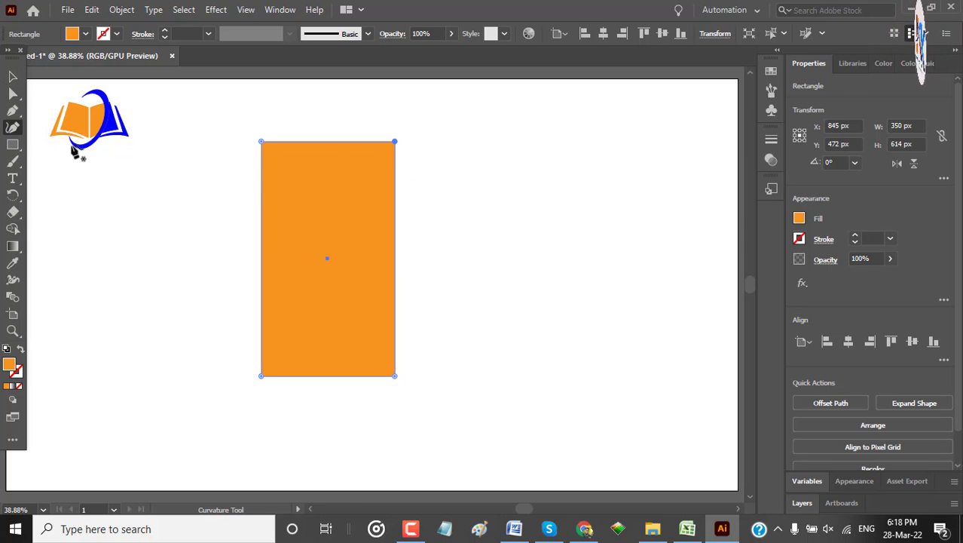
left_click_drag(261, 142, 325, 120)
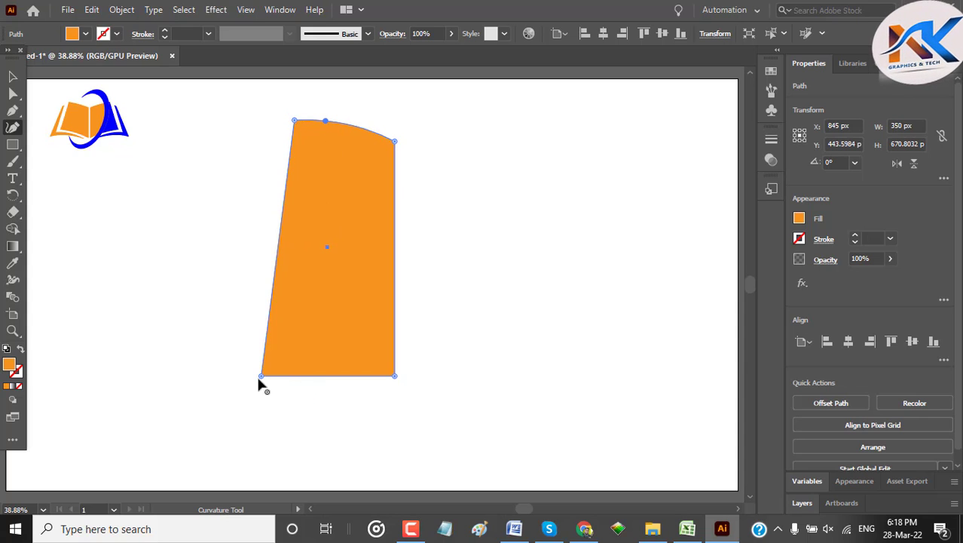
left_click_drag(263, 370, 323, 291)
left_click(12, 77)
left_click(127, 329)
left_click(528, 337)
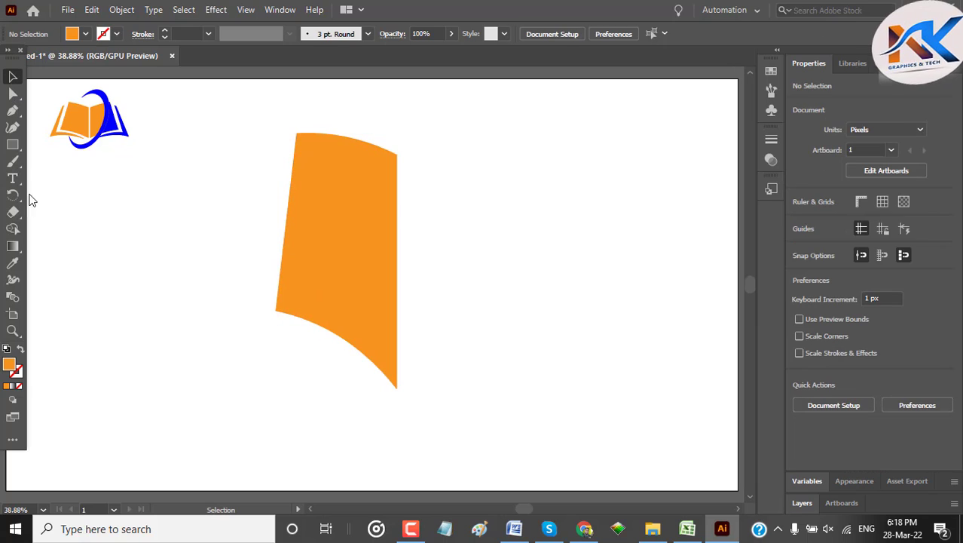
Start a Pen path parallel to the page's slanted left edge and curve it beneath the bottom edge, ending near the lower right corner.
left_click(12, 110)
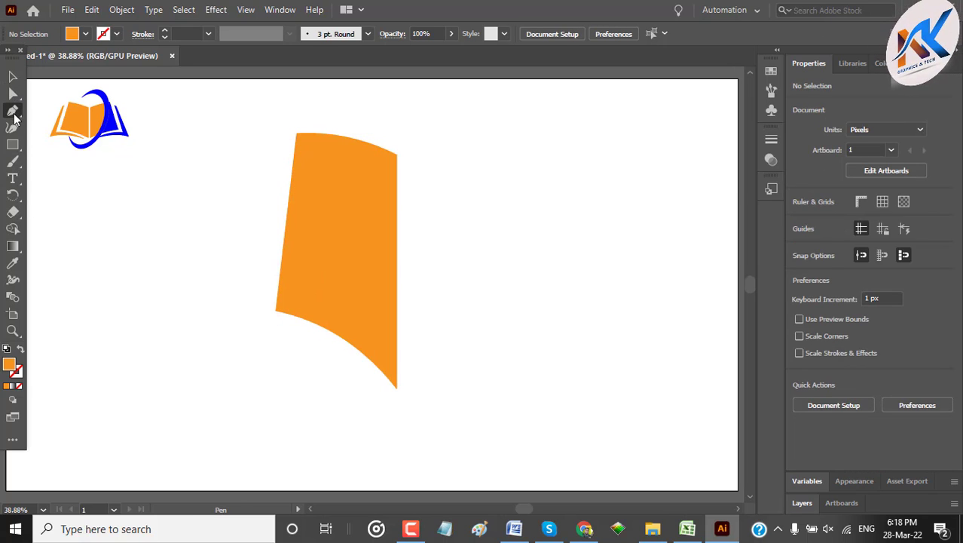
left_click(282, 169)
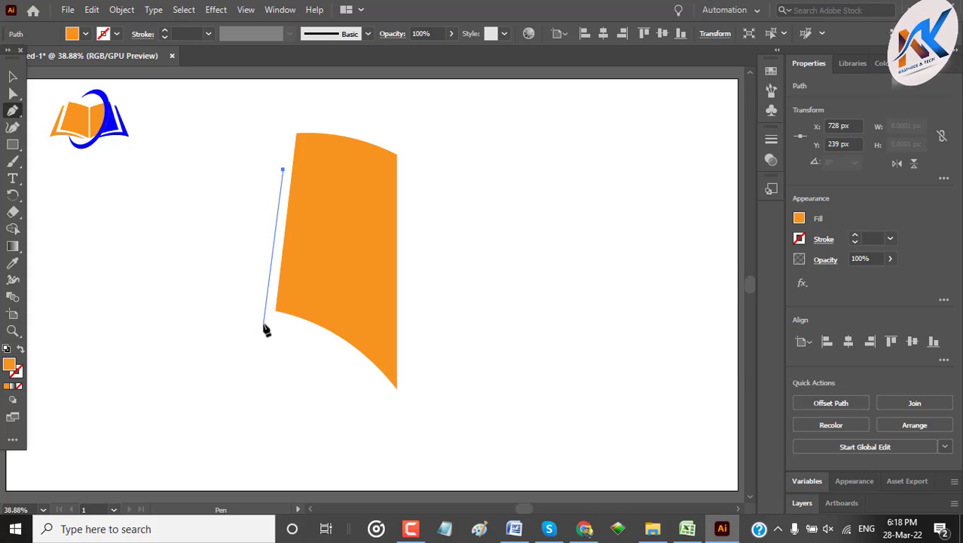
left_click(263, 323)
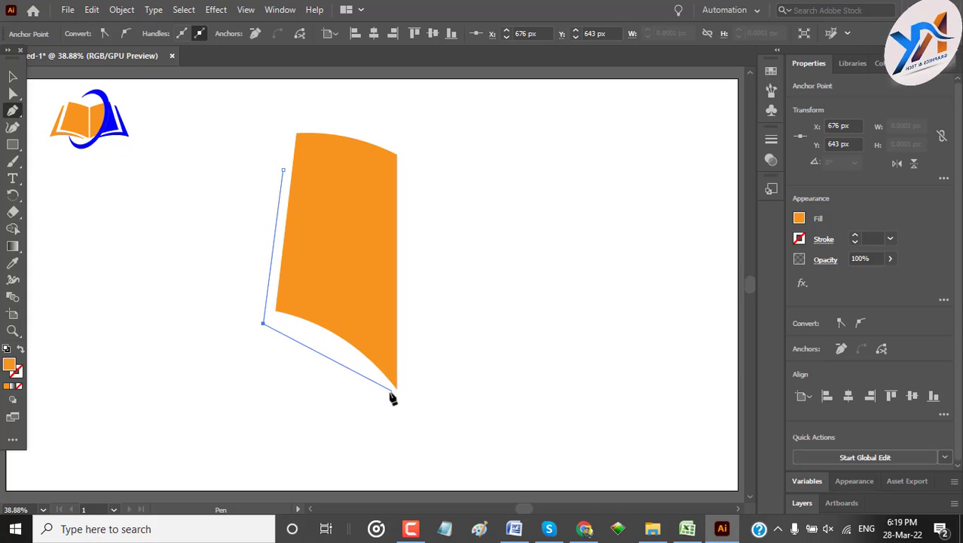
left_click_drag(378, 386, 451, 452)
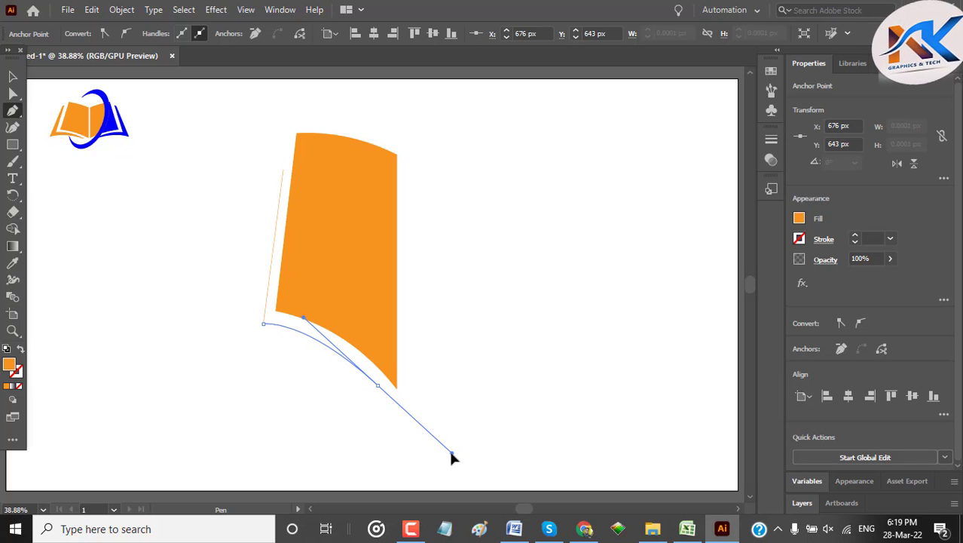
left_click(378, 386)
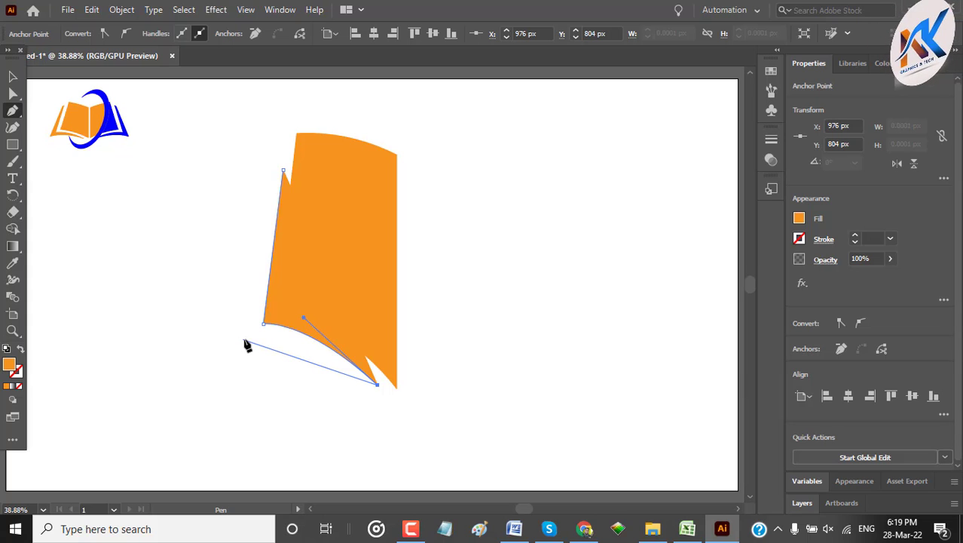
Return the Pen path along an outer curve and up the left side, closing it as a thin cover shape with a slanted tip.
left_click_drag(241, 339, 180, 354)
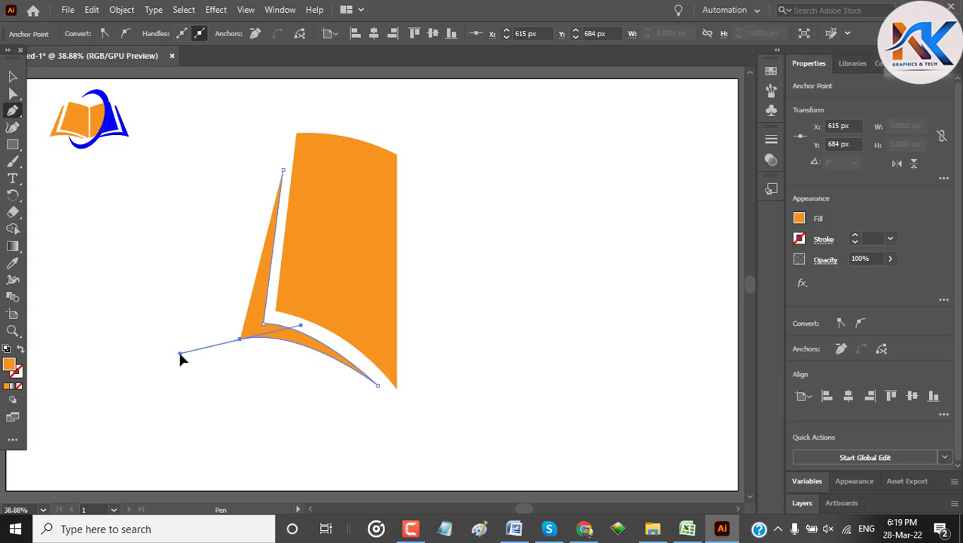
left_click(241, 339)
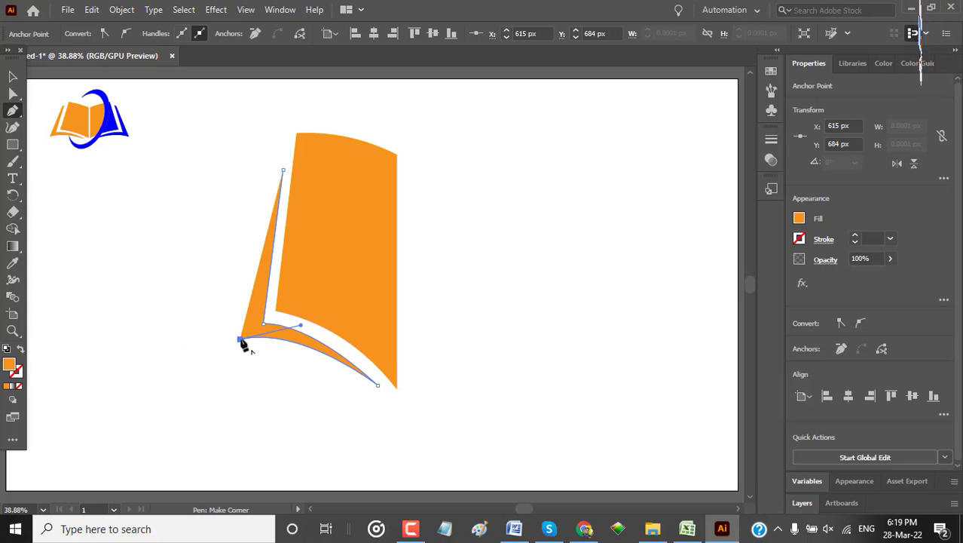
left_click(283, 172)
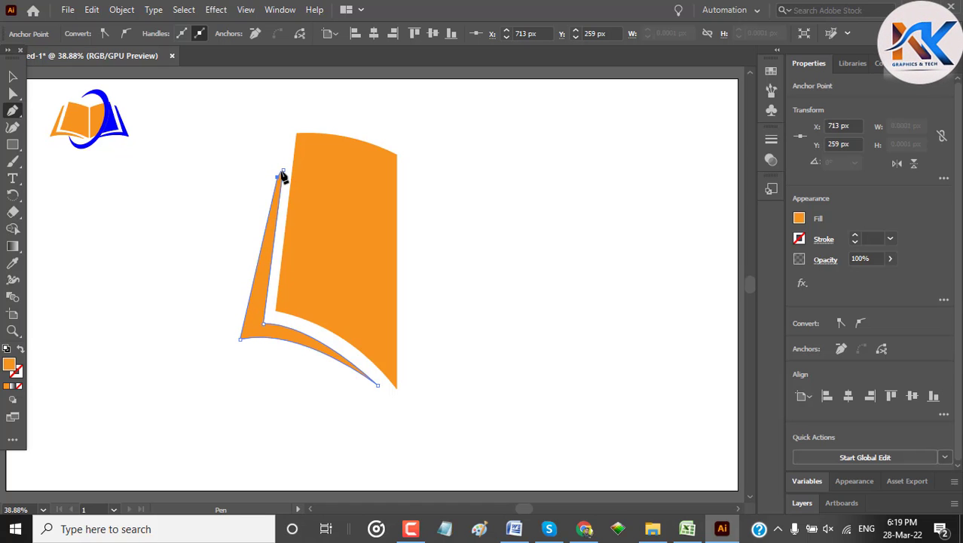
left_click(282, 170)
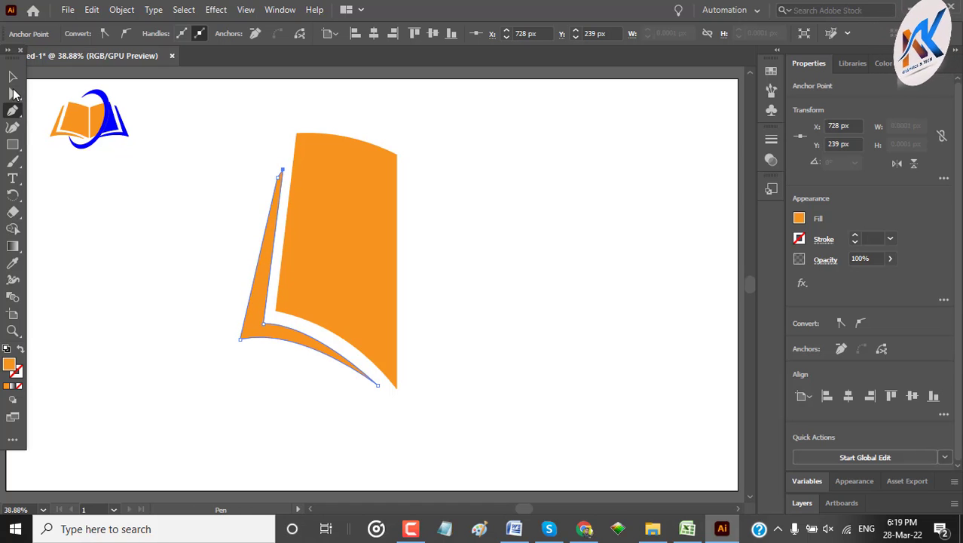
key("v")
left_click(80, 230)
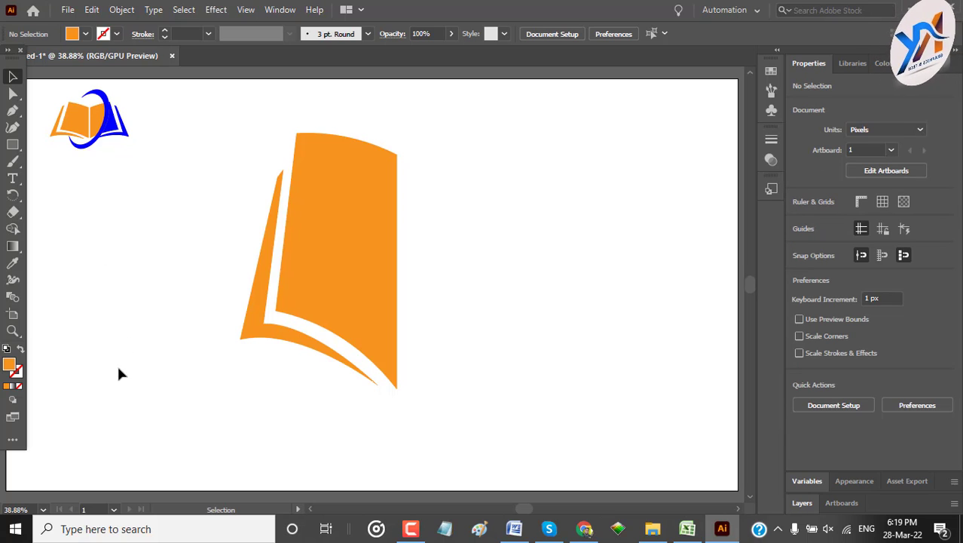
Select the page and cover shapes and create a copy reflected across the vertical axis.
left_click_drag(235, 175, 501, 490)
right_click(391, 287)
mouse_move(465, 429)
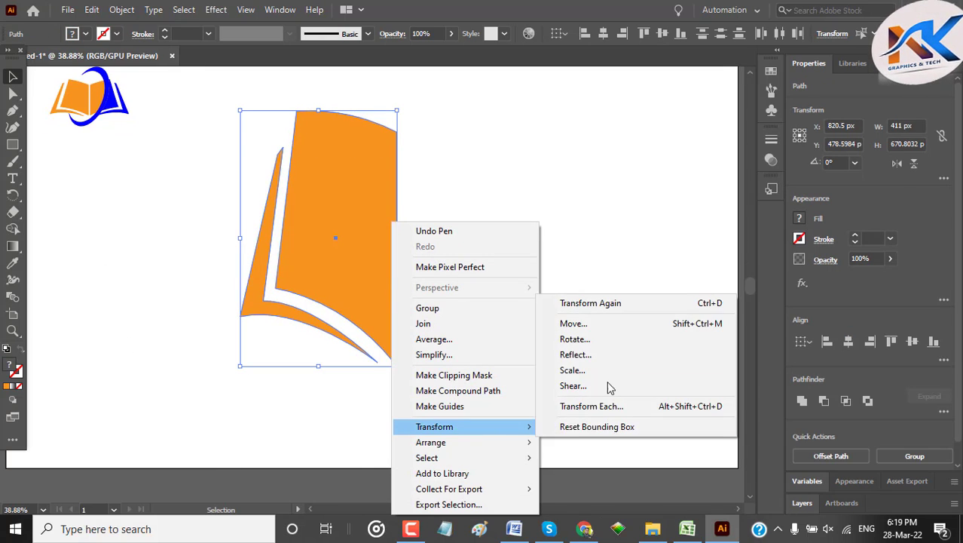
left_click(600, 356)
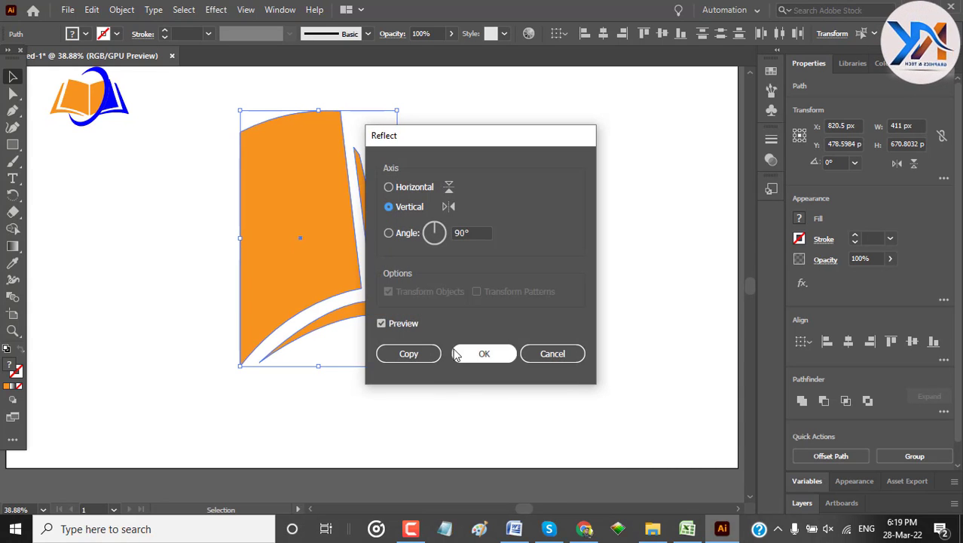
left_click(426, 351)
Move the reflected copy about 430 px right, leaving a narrow spine gap between the two halves of the book.
key("shift+Right")
key("shift+Right")
key("shift+Right")
key("shift+Right")
key("shift+Right")
key("shift+Right")
key("shift+Right")
key("shift+Right")
key("shift+Right")
key("shift+Right")
key("shift+Right")
key("shift+Right")
key("shift+Right")
key("shift+Right")
key("shift+Right")
key("shift+Right")
key("shift+Right")
key("shift+Right")
key("shift+Right")
key("shift+Right")
key("shift+Right")
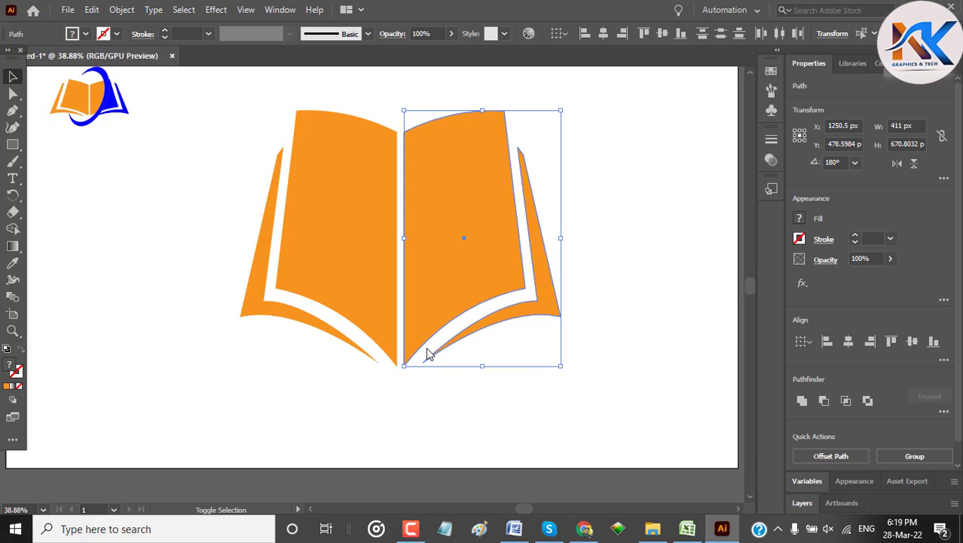
left_click(612, 375)
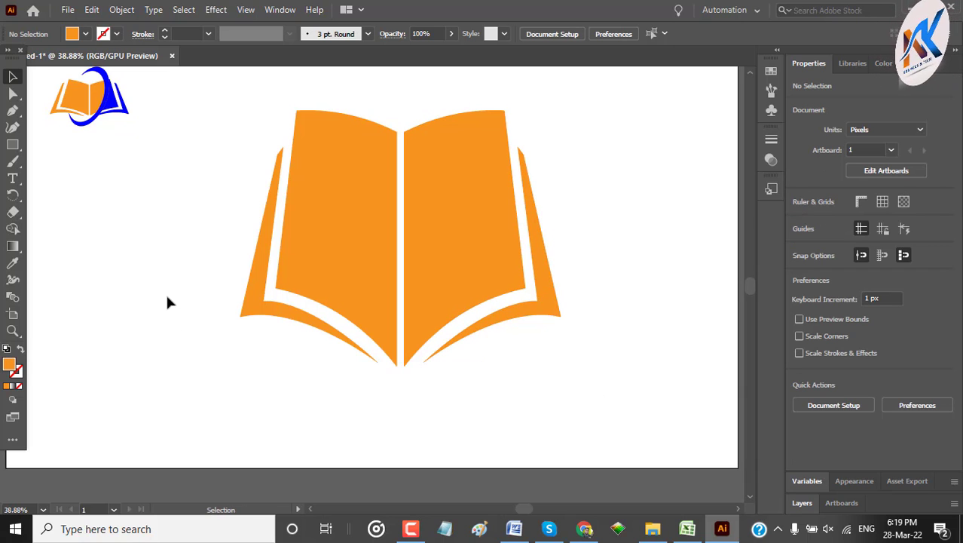
Select the whole book and resize it to about 1024 px wide and 556 px high.
left_click_drag(507, 329, 520, 317)
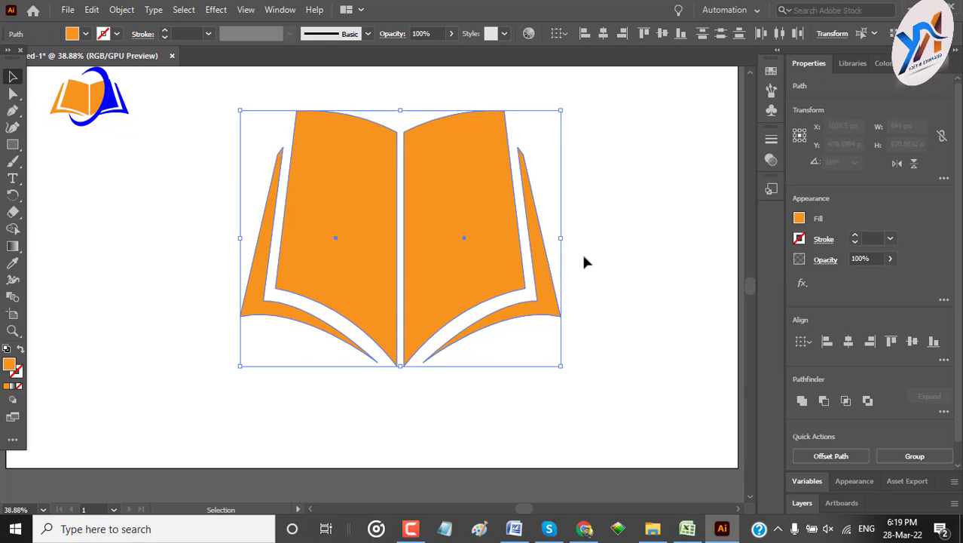
left_click_drag(563, 239, 630, 243)
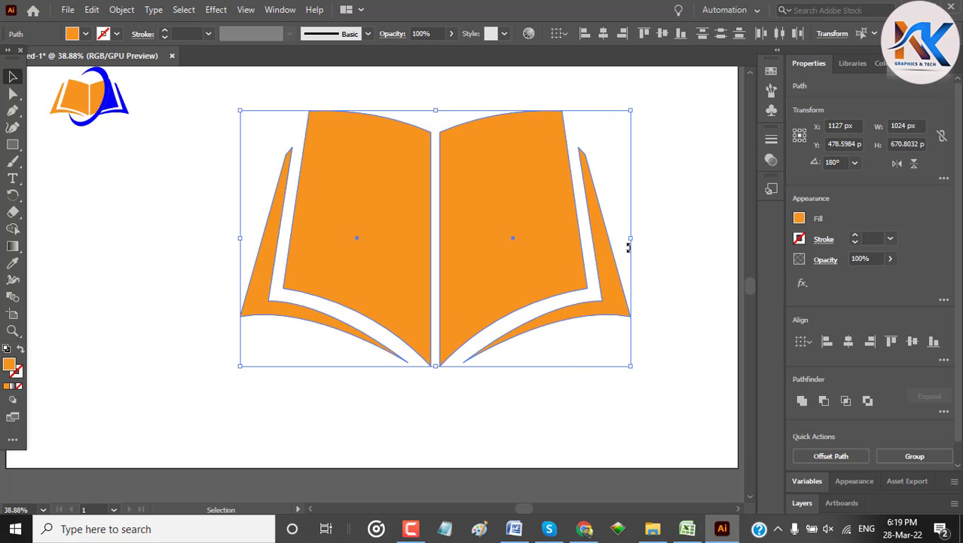
left_click_drag(441, 111, 434, 174)
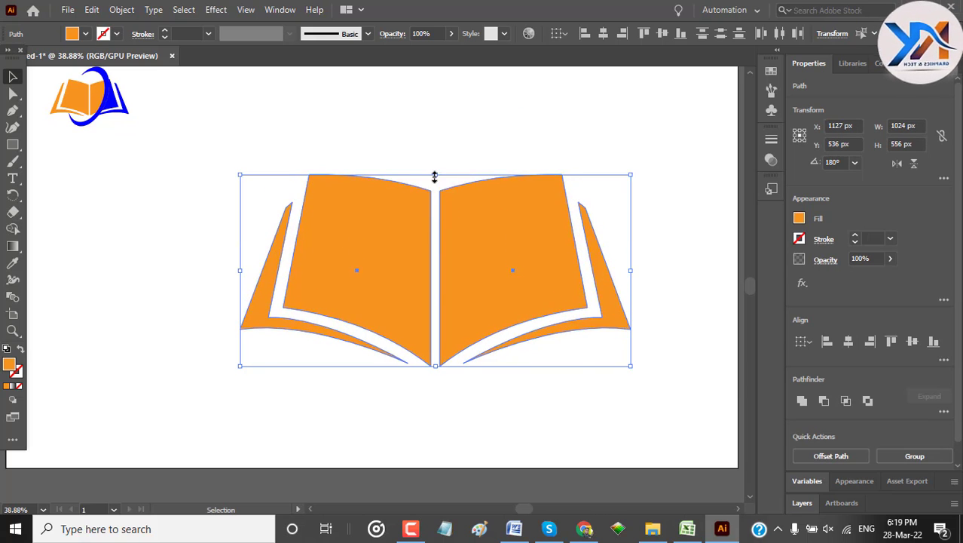
left_click(212, 219)
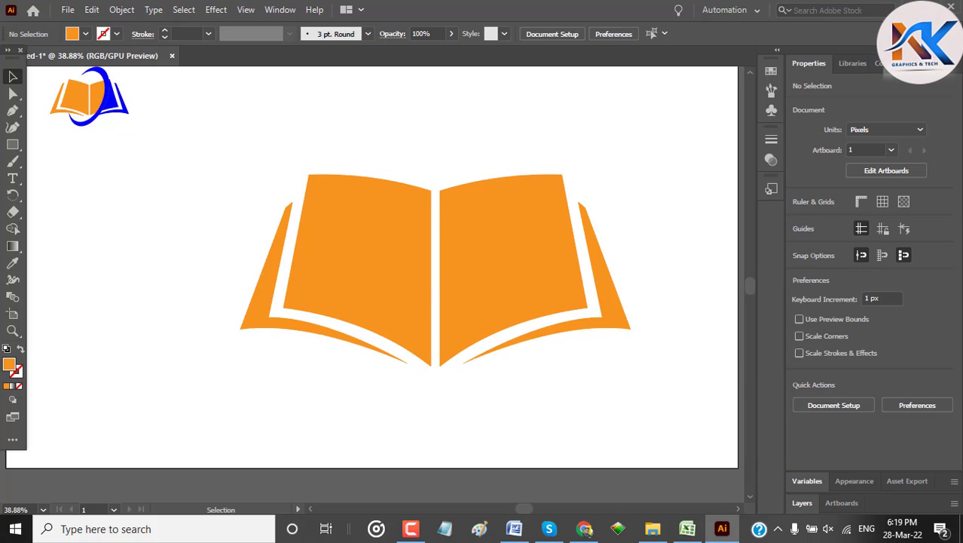
Draw a tall ellipse about 340 by 572 px at the book's left side and set its fill to none.
left_click(12, 143)
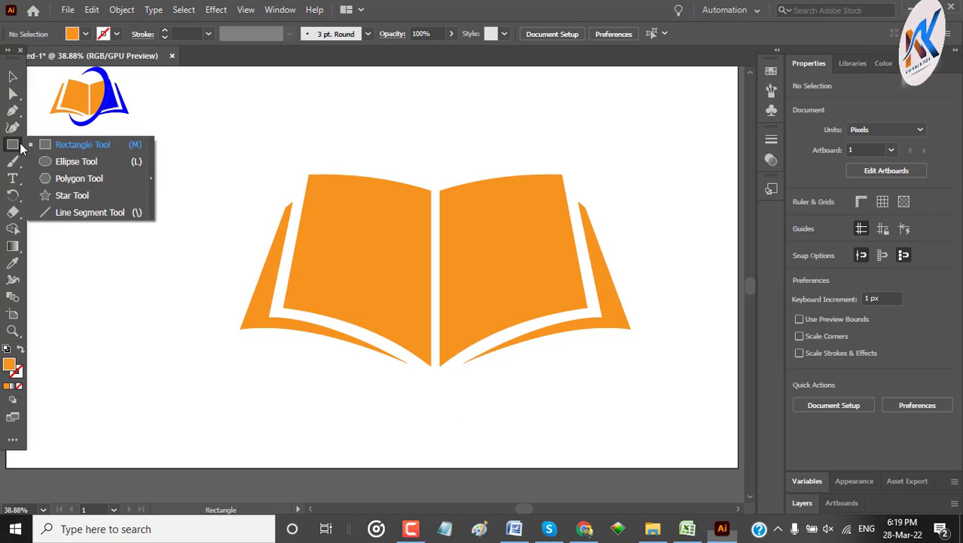
left_click(90, 165)
left_click_drag(136, 150, 264, 369)
left_click(13, 77)
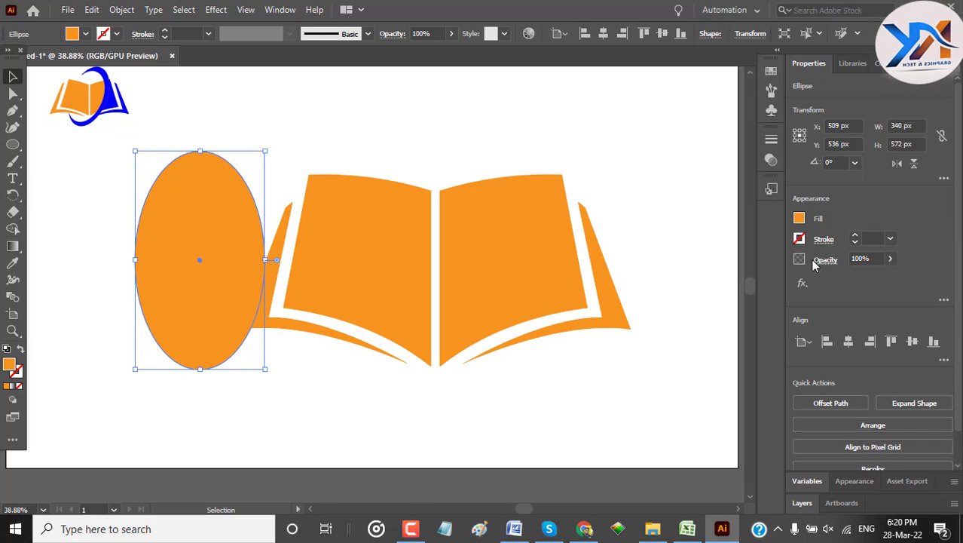
left_click(801, 221)
left_click(646, 269)
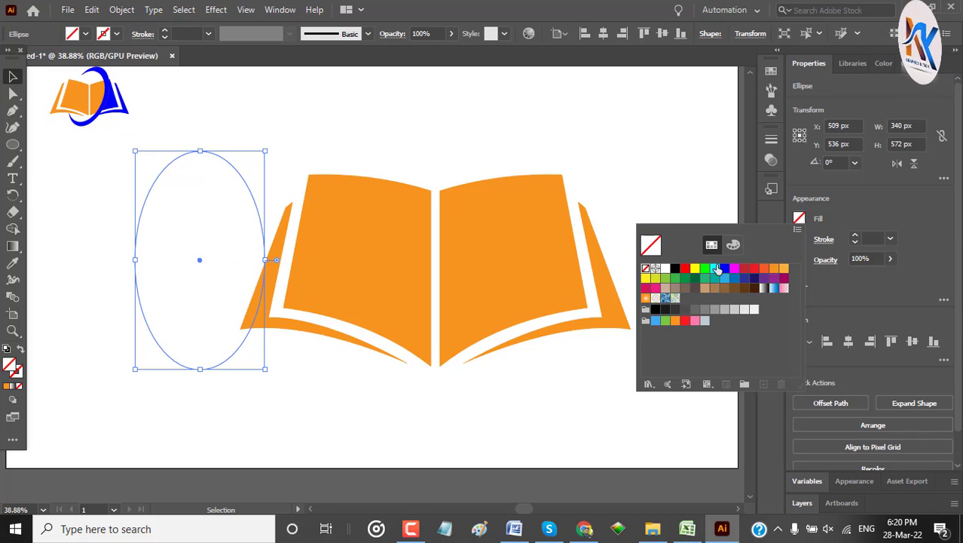
Set the ellipse's stroke weight to 1 pt.
left_click(872, 241)
left_click(870, 240)
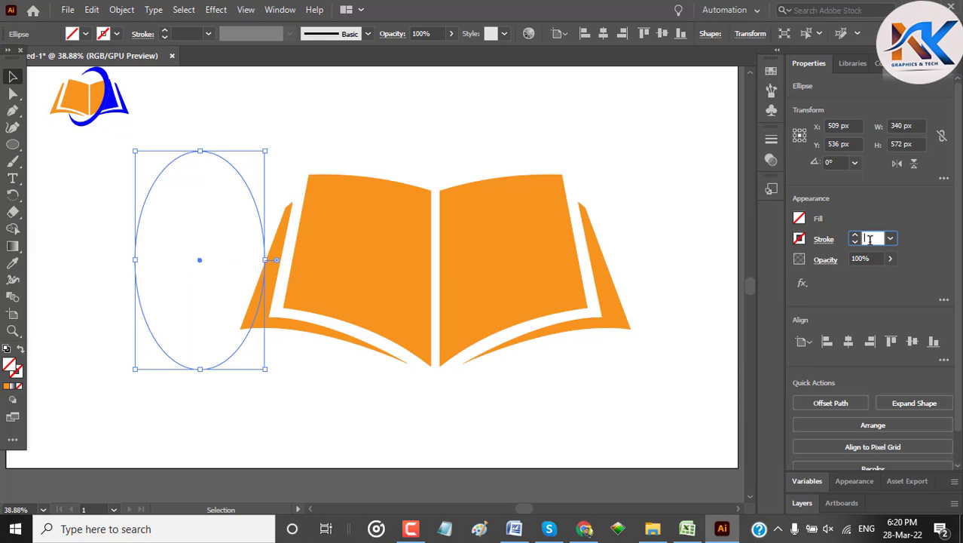
key("Up")
left_click(798, 220)
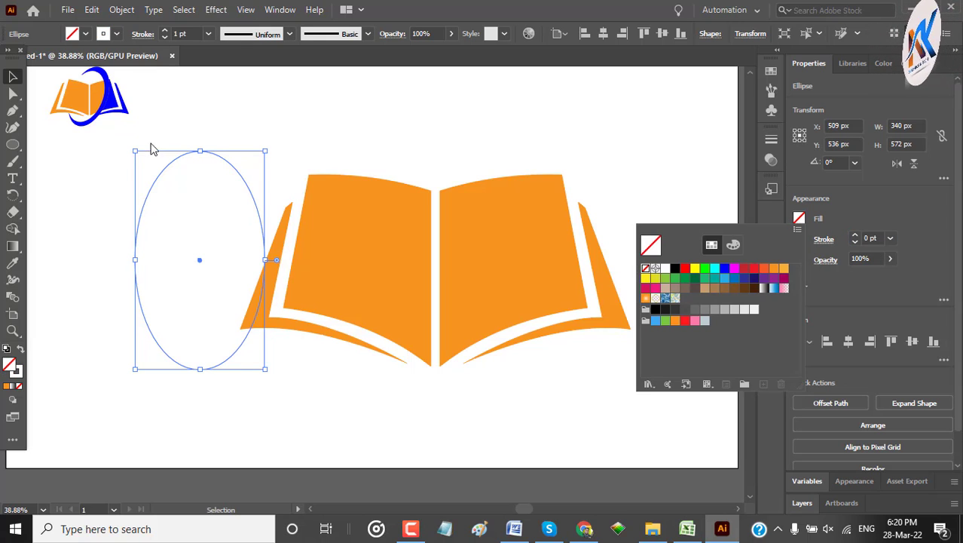
left_click(12, 76)
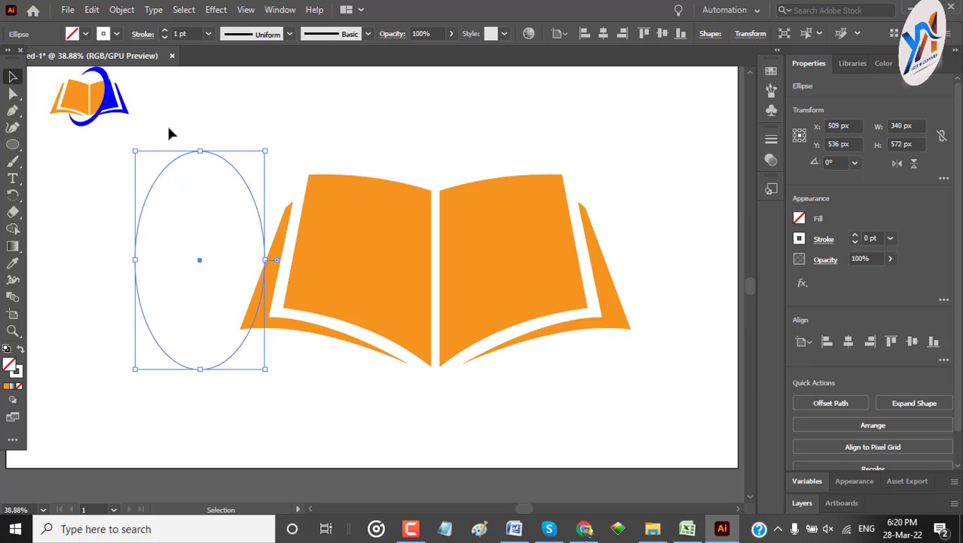
left_click(175, 137)
left_click(267, 259)
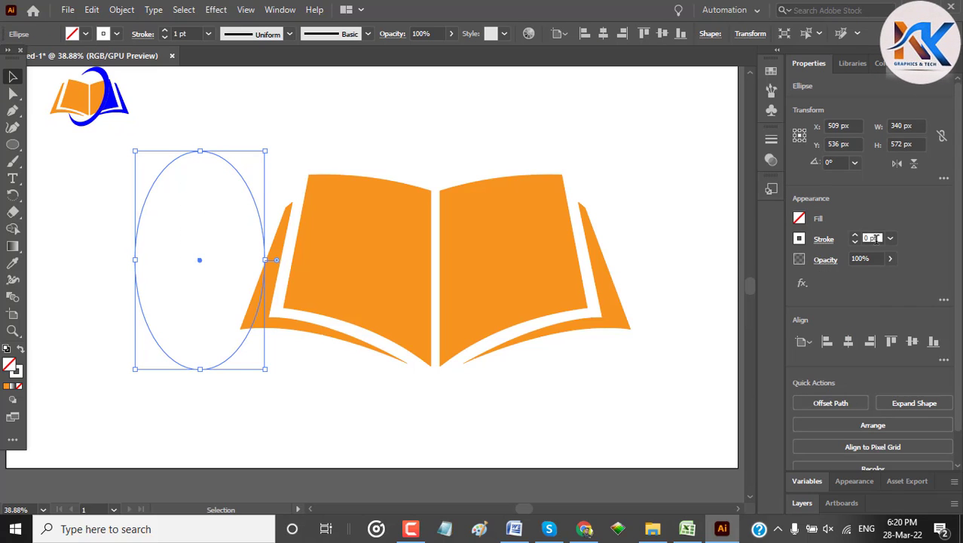
left_click(875, 238)
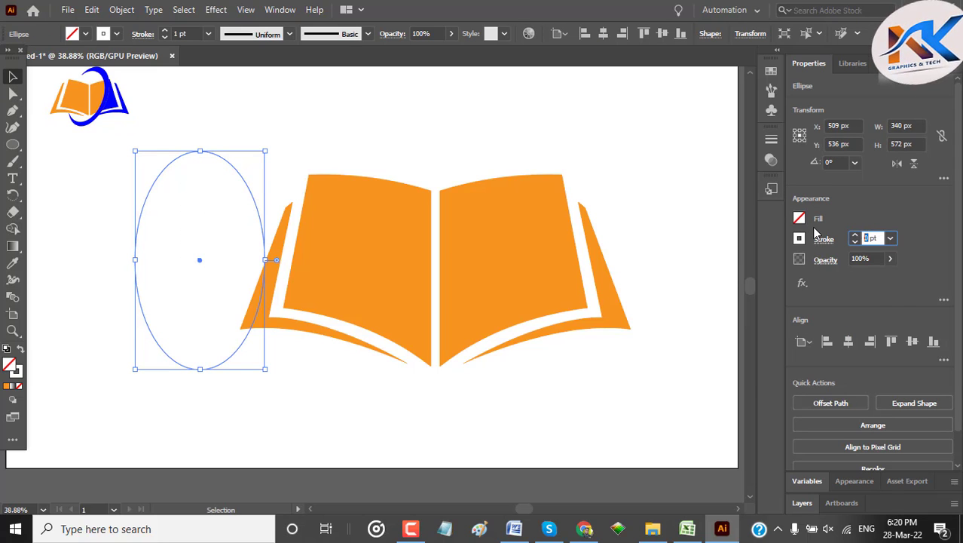
type("1")
key("Return")
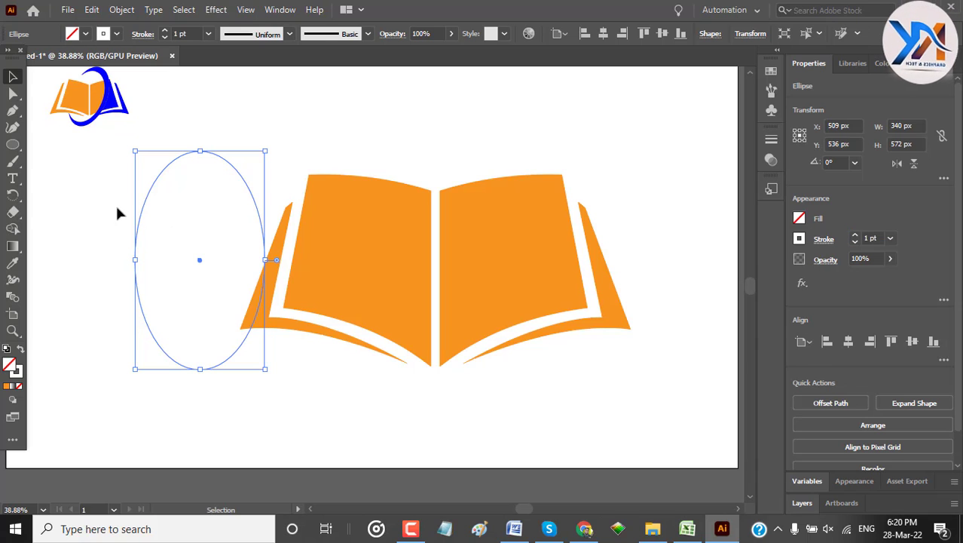
Set the ellipse's stroke colour to black.
left_click(169, 205)
left_click_drag(167, 194, 172, 206)
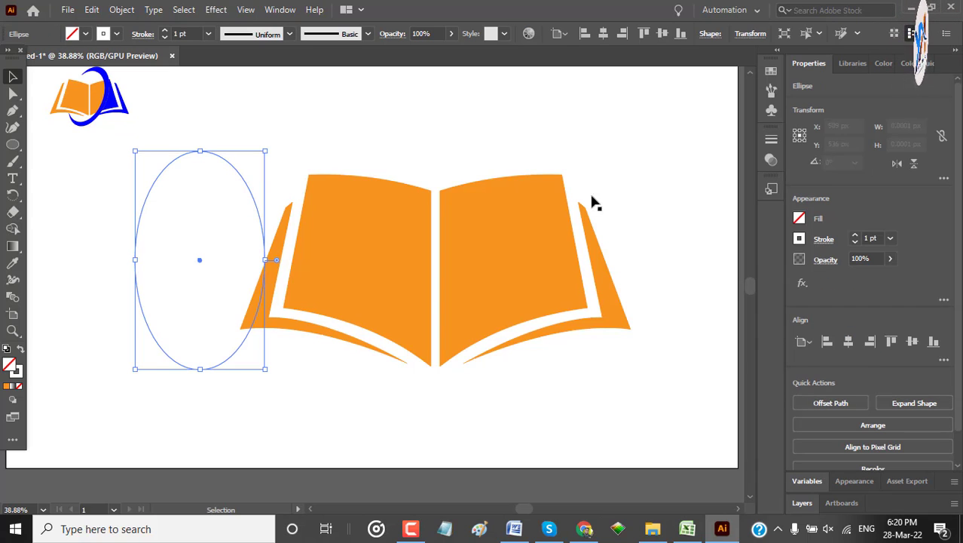
left_click(803, 221)
left_click(803, 220)
left_click(800, 239)
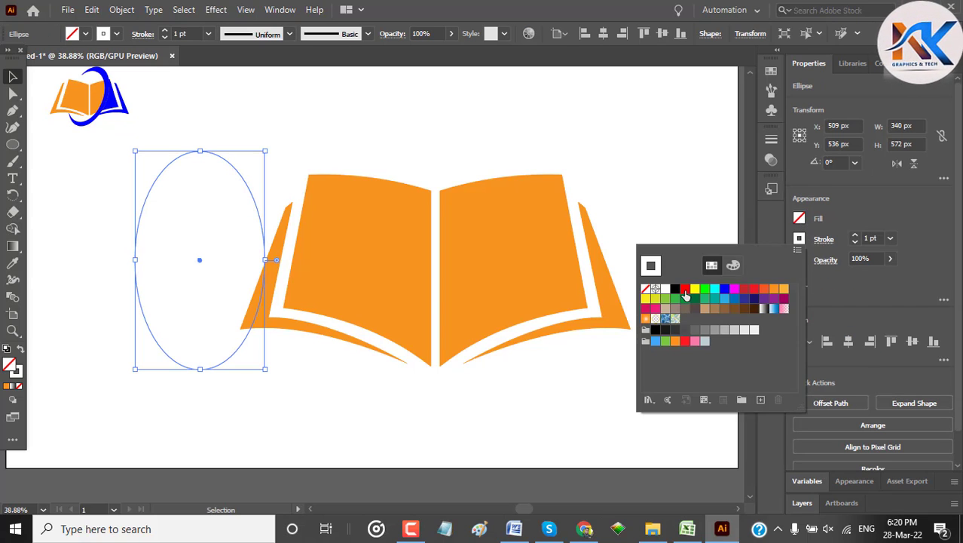
left_click(675, 289)
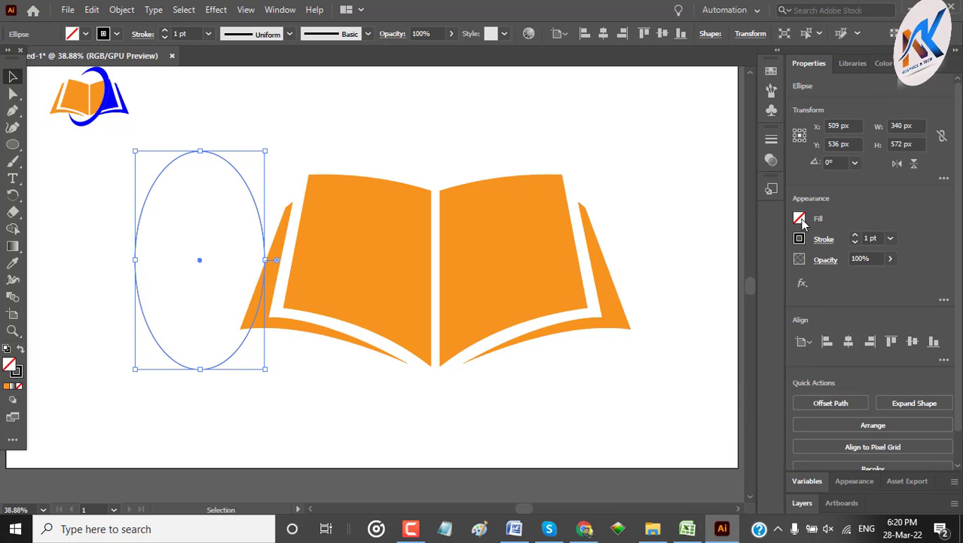
left_click(97, 199)
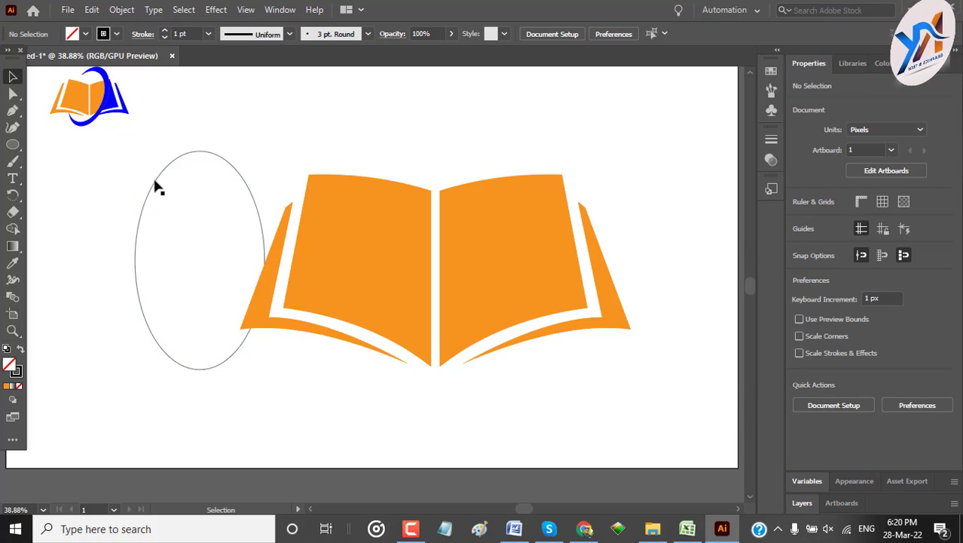
left_click(157, 187)
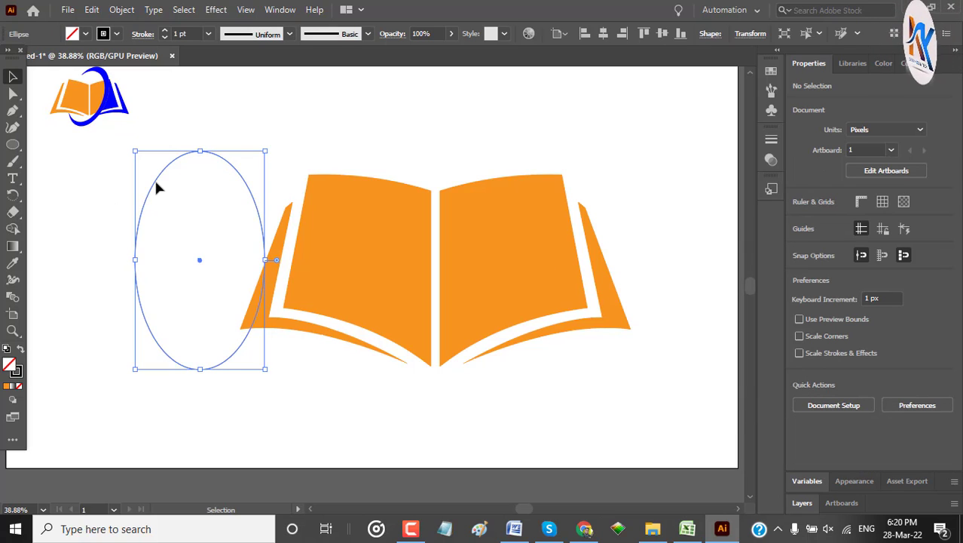
left_click(243, 330)
key("a")
key("ctrl+z")
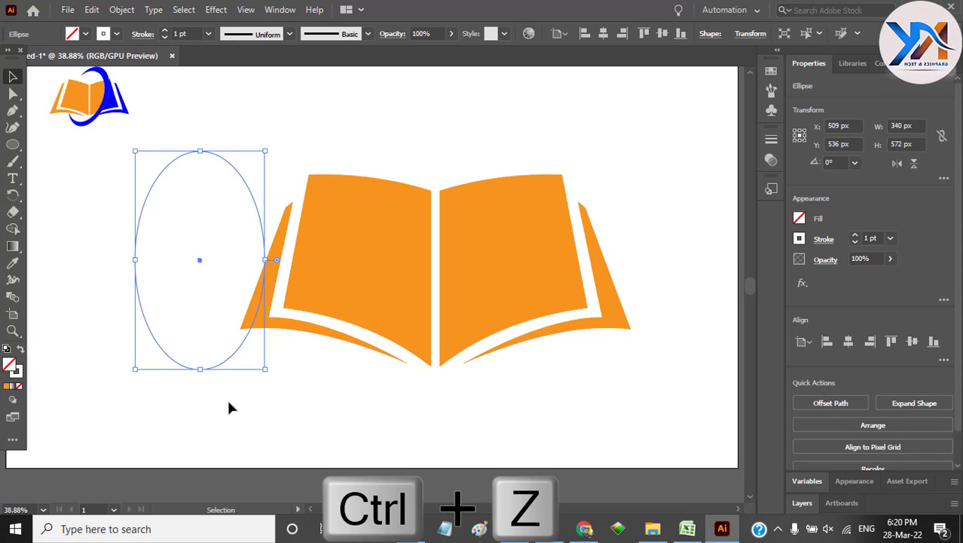
key("ctrl+z")
left_click_drag(118, 233, 214, 391)
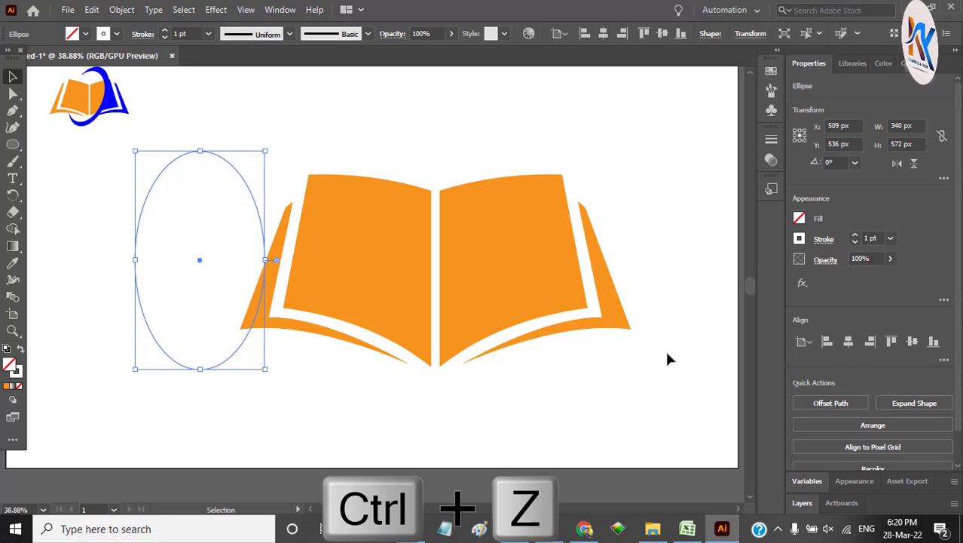
Reapply a black stroke to the unfilled ellipse.
left_click(802, 240)
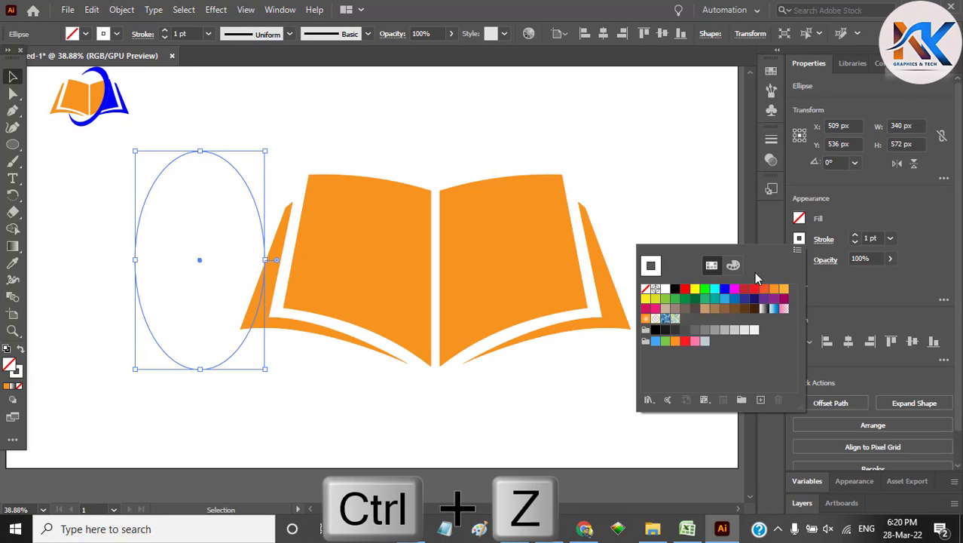
left_click(675, 289)
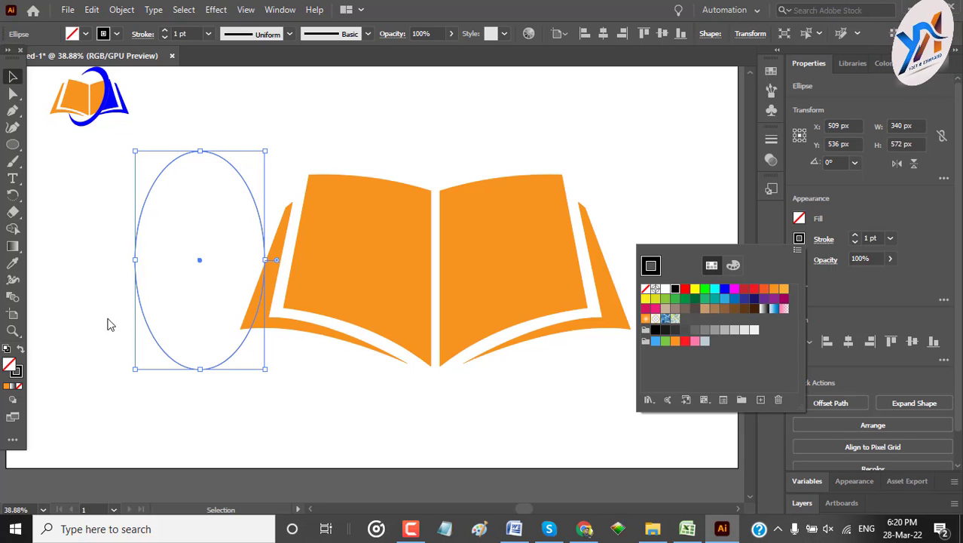
left_click(114, 270)
left_click(114, 268)
left_click(194, 367)
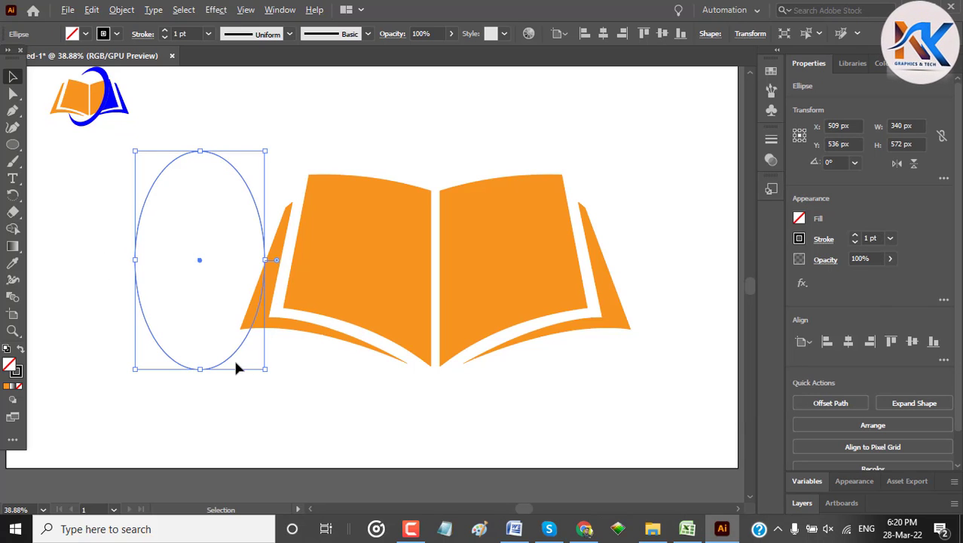
Duplicate the ellipse slightly up and to its left, and shrink the copy proportionally about its centre.
left_click_drag(230, 357, 159, 223)
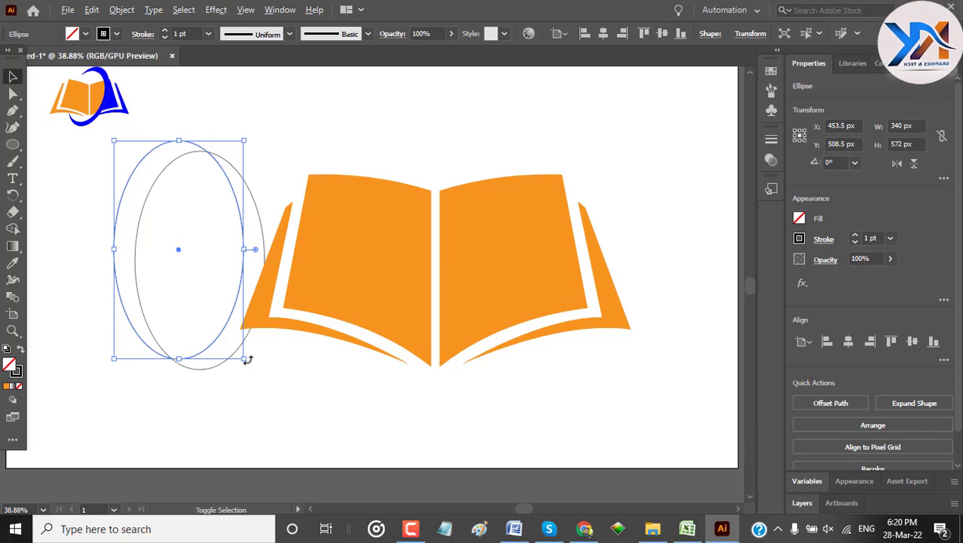
left_click_drag(245, 361, 236, 348)
left_click(171, 392)
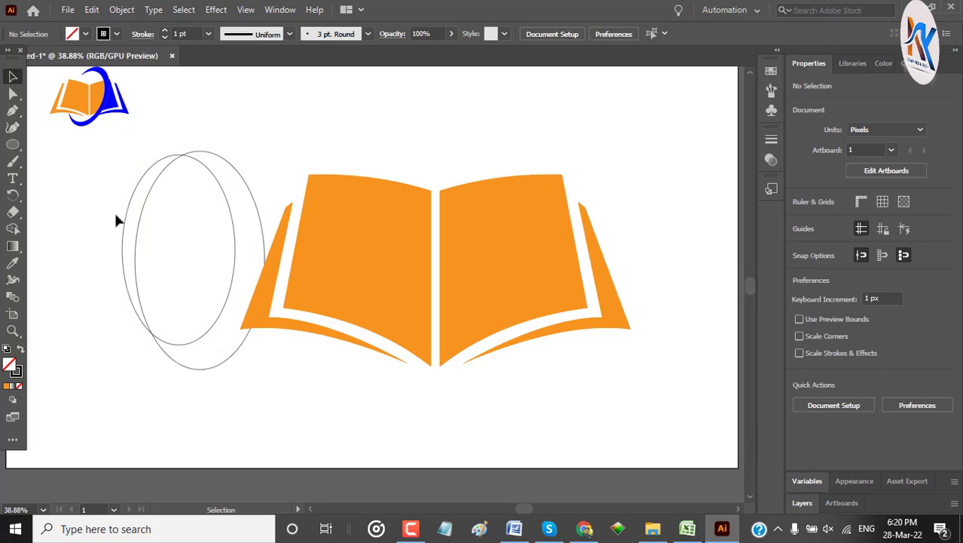
Align the two ellipses to a common centre, both horizontally and vertically.
left_click_drag(114, 214, 167, 350)
left_click(849, 342)
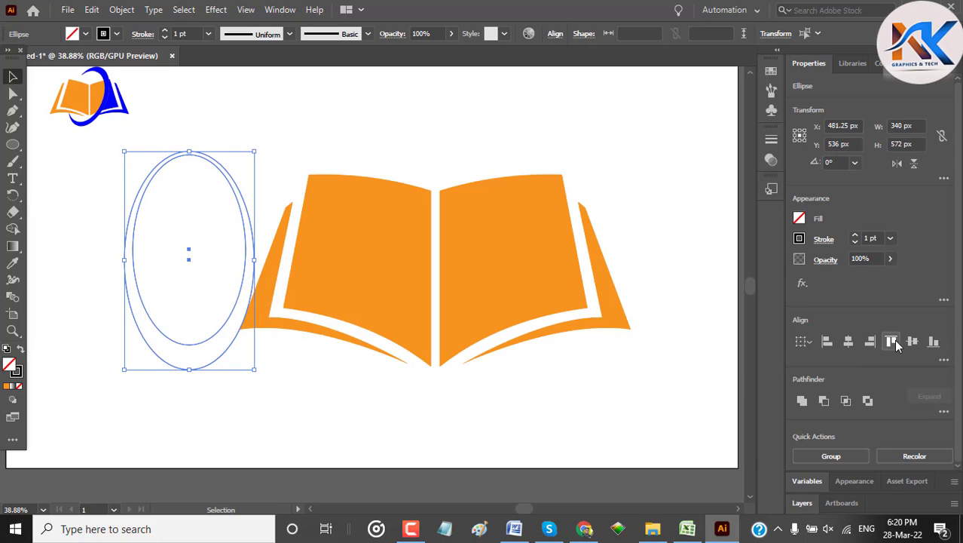
left_click(172, 317)
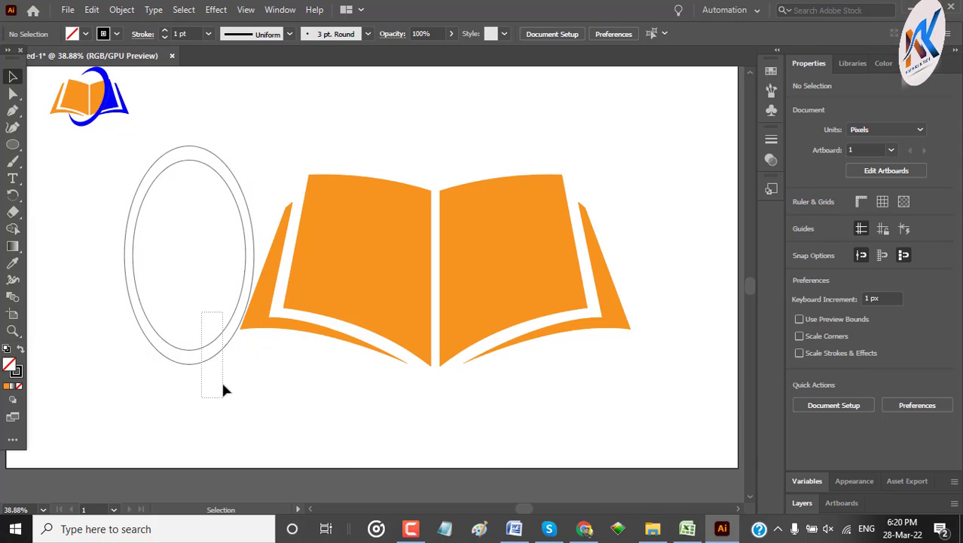
Move both ellipses left, clear of the book, to an X position of about 403 px.
left_click_drag(222, 384, 199, 351)
key("Left")
key("Left")
key("Left")
key("Left")
key("Left")
key("Left")
key("Left")
key("Left")
key("Left")
key("Left")
key("Left")
key("Left")
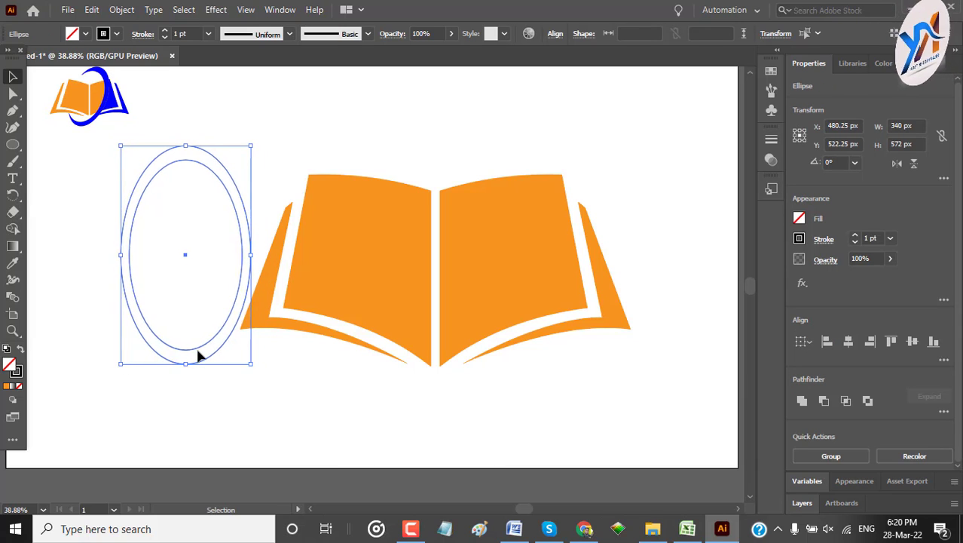
key("Left")
key("Left")
key("Left")
key("Left")
key("Left")
key("Left")
key("Left")
key("Left")
key("Left")
key("Left")
key("Left")
key("Left")
key("Left")
key("Left")
key("Left")
key("Left")
key("Left")
key("Left")
key("Left")
key("Left")
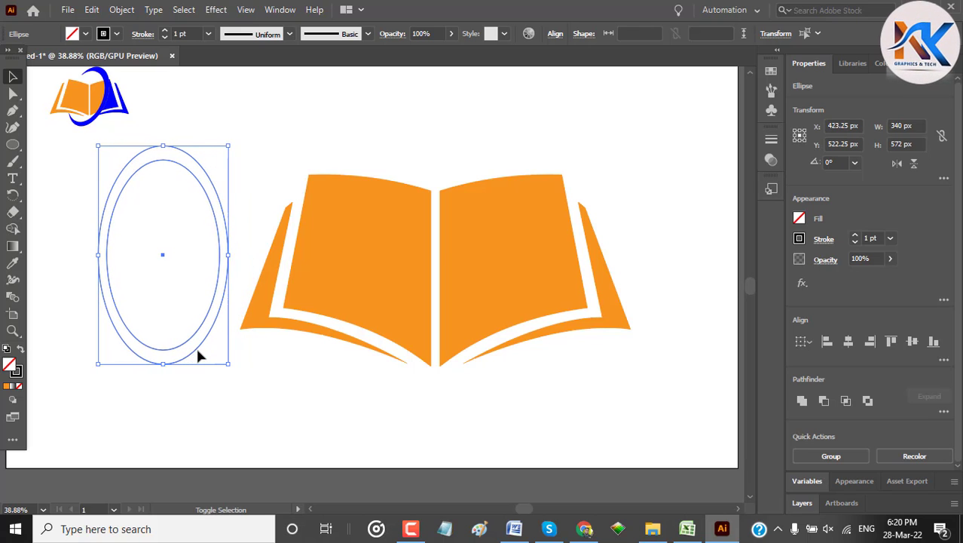
left_click(213, 413)
Shrink the inner ellipse about its centre to about 270 px wide and 455 px high.
left_click(179, 348)
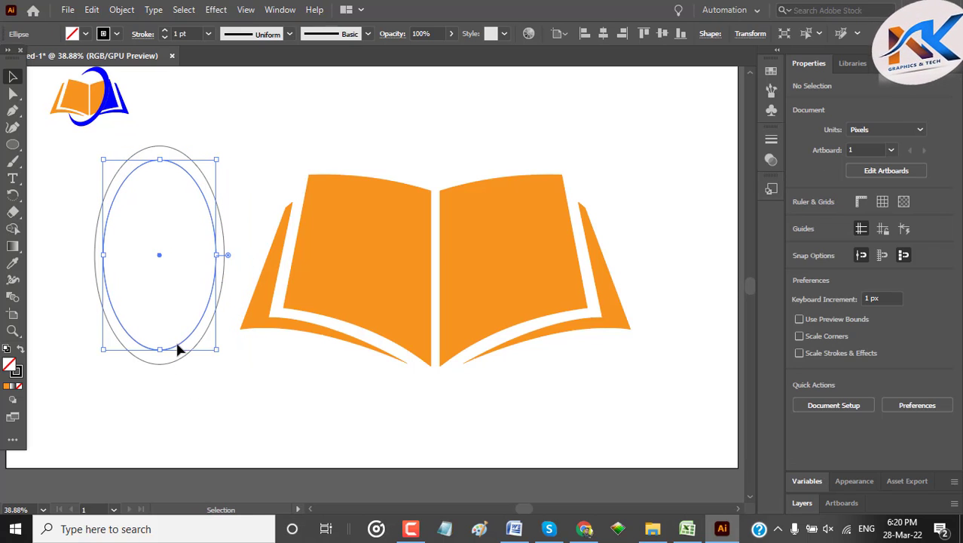
left_click_drag(217, 349, 211, 343)
left_click(257, 164)
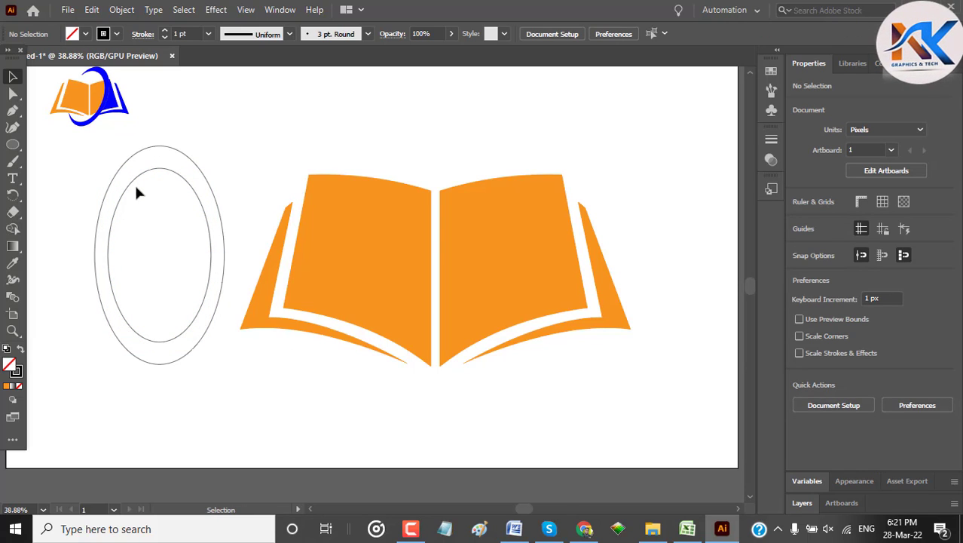
Stretch the inner ellipse's left side slightly past the outer ellipse's left edge, keeping its right side in place.
left_click(117, 208)
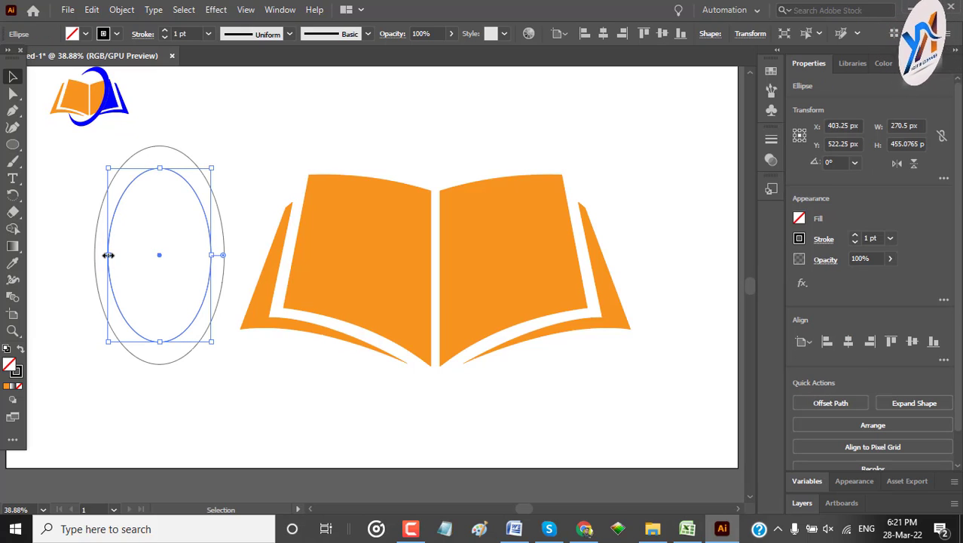
left_click_drag(107, 255, 87, 255)
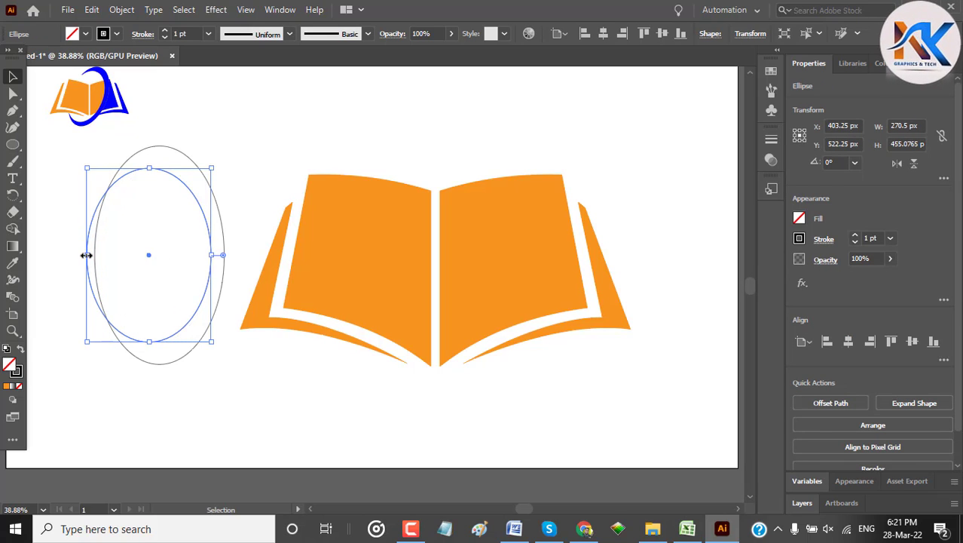
left_click(134, 149)
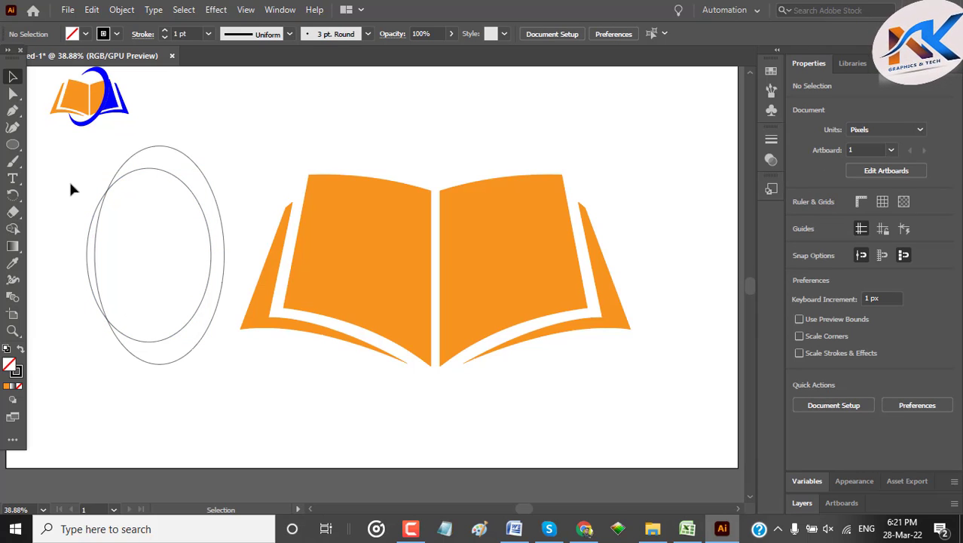
Remove the inner and left overlapping areas of both ellipses with Shape Builder, leaving a crescent open to the left.
left_click_drag(70, 189, 179, 398)
left_click(13, 228)
mouse_move(39, 238)
left_mouse_down()
mouse_move(145, 266)
mouse_move(143, 259)
left_mouse_up()
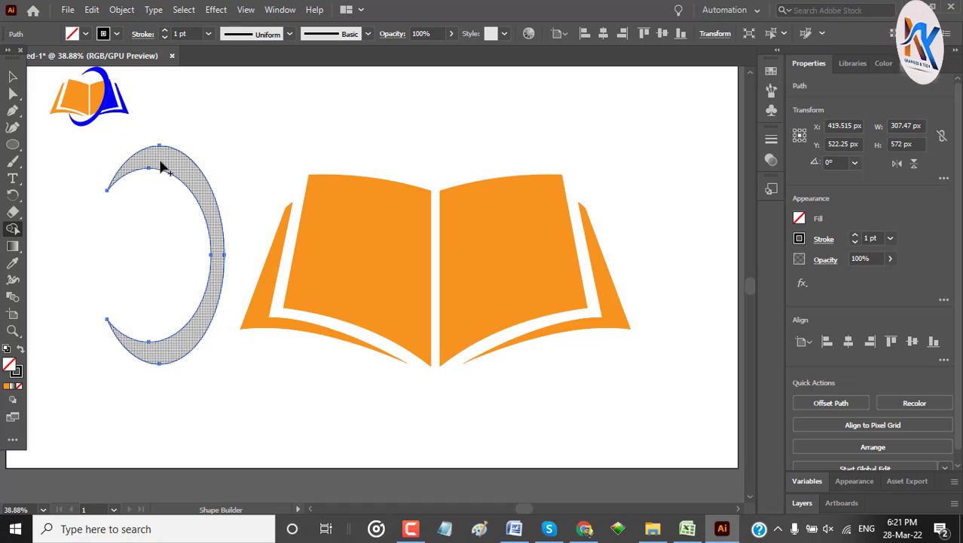
Fill the crescent with blue.
left_click(797, 220)
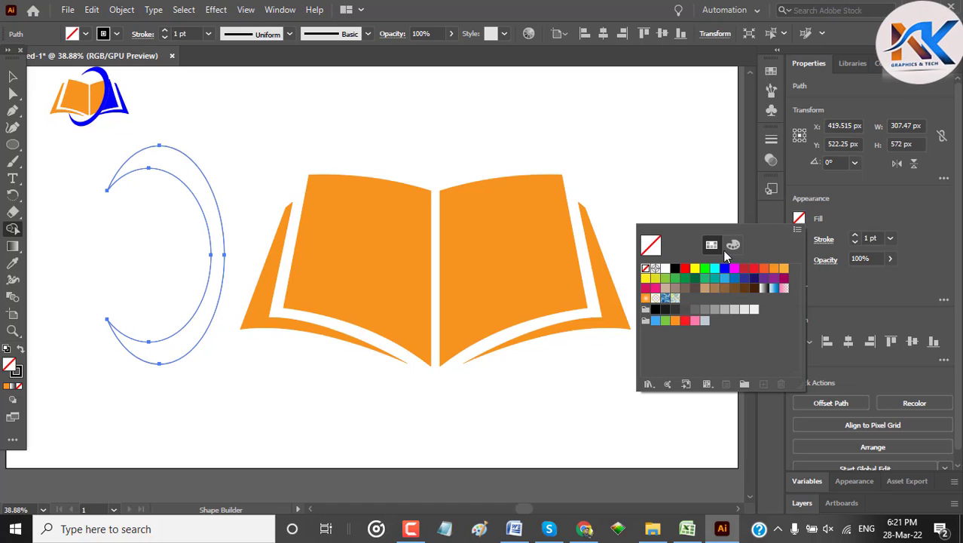
left_click(724, 268)
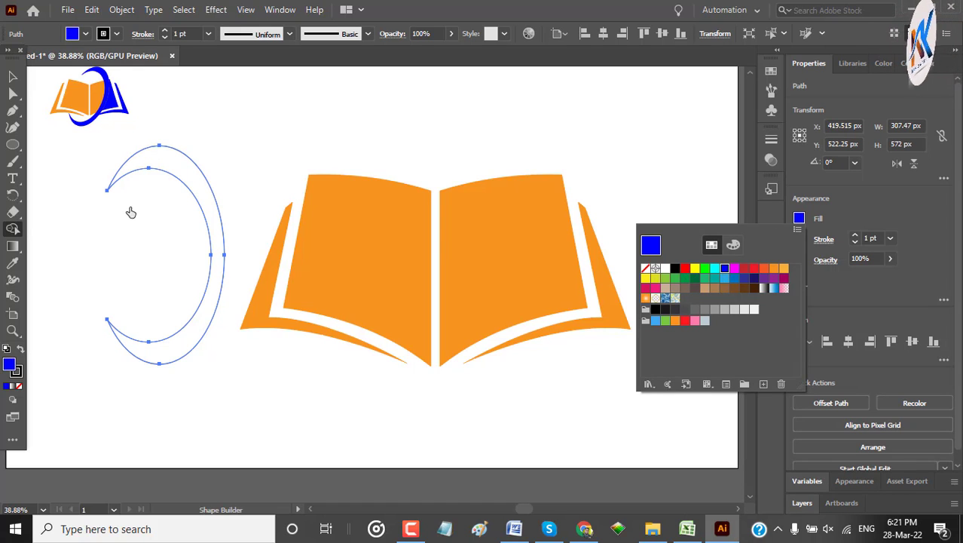
left_click(158, 169)
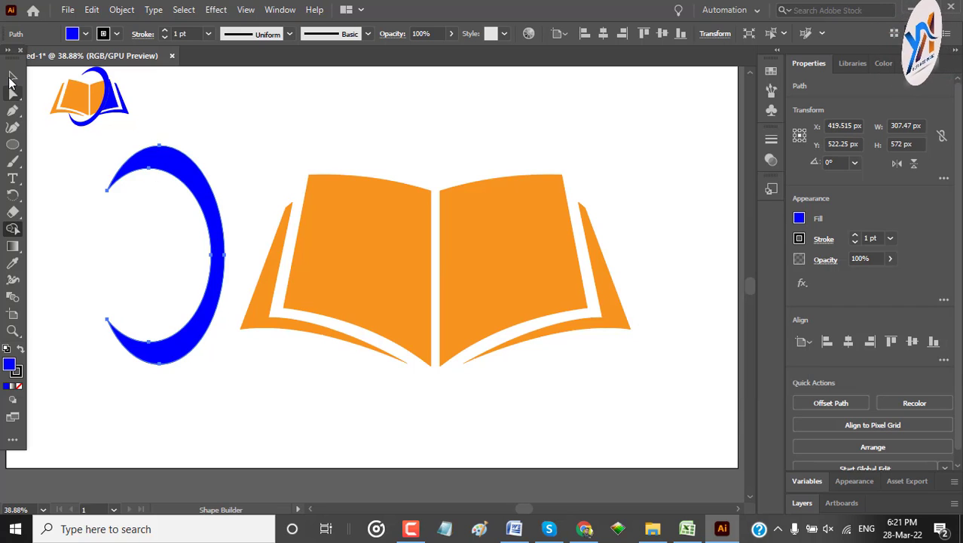
Move the blue crescent over the middle of the book and bring it to the front.
left_click(13, 78)
left_click(45, 127)
left_click_drag(187, 179, 482, 188)
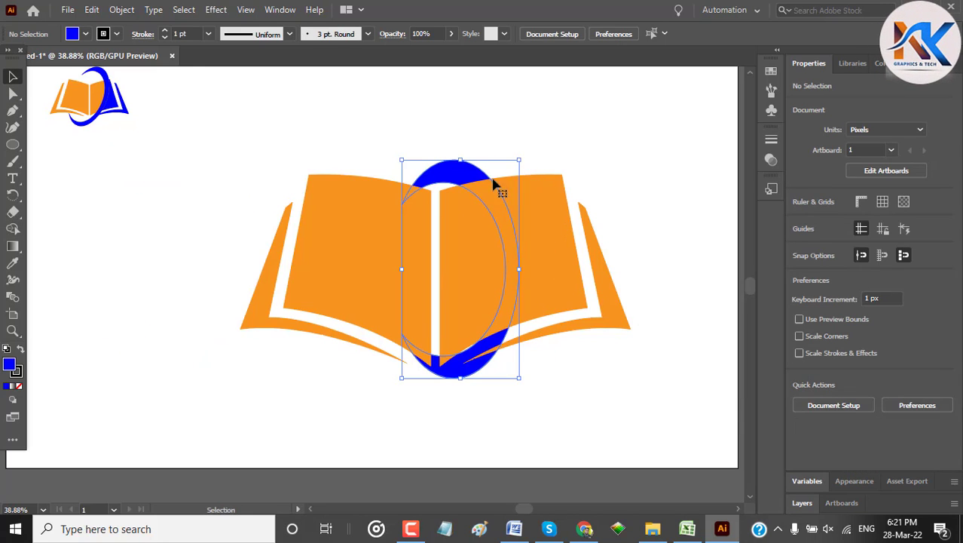
right_click(457, 172)
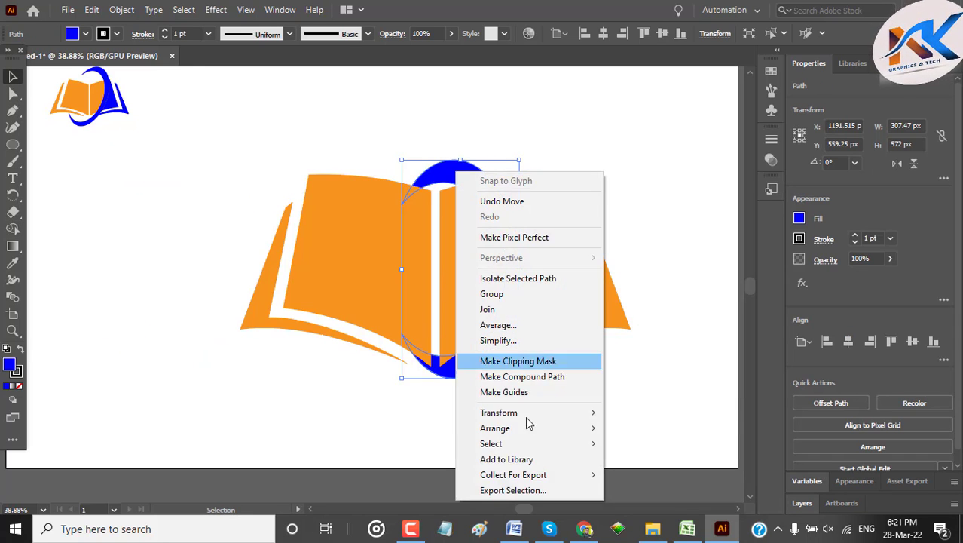
mouse_move(527, 427)
left_click(643, 431)
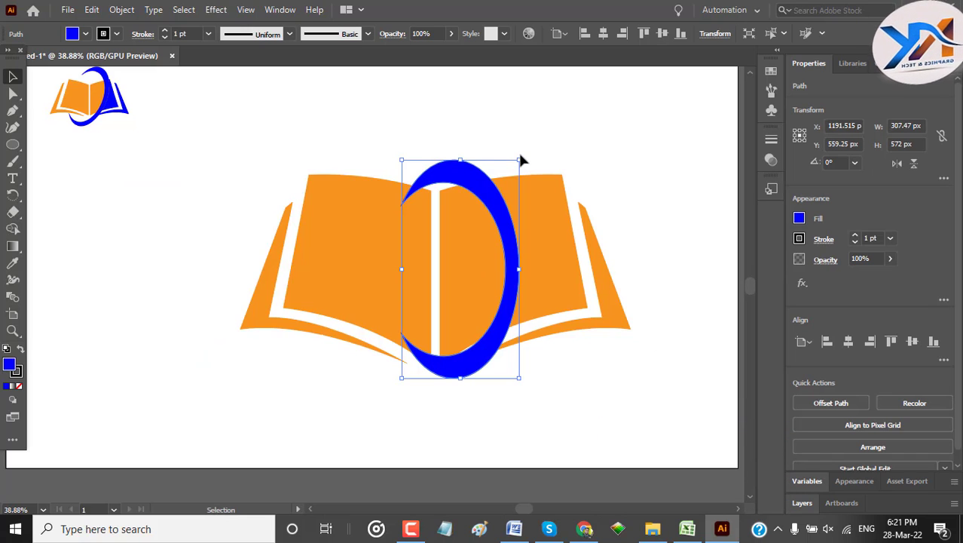
Rotate the crescent clockwise to about 340.5° and enlarge it to about 498 px wide and 771 px high.
left_click_drag(523, 156, 570, 177)
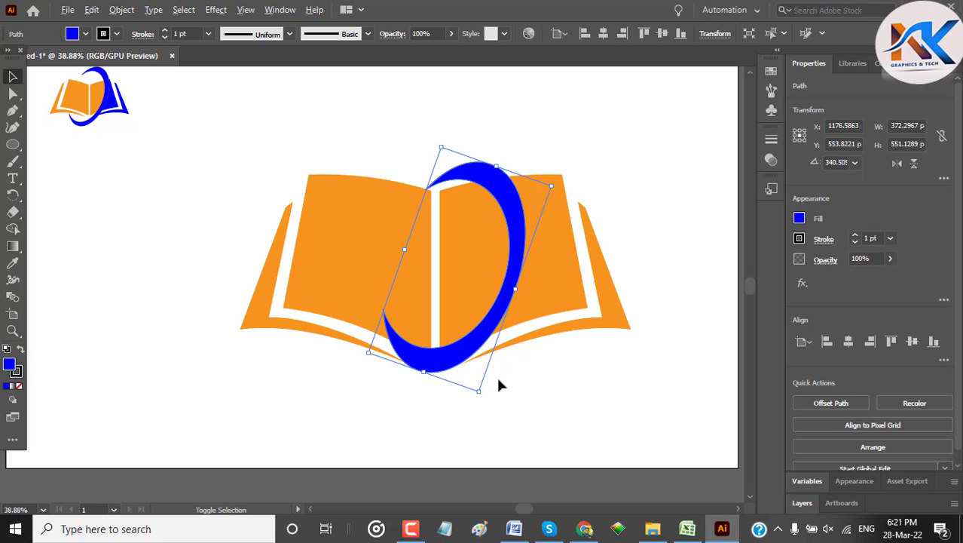
left_click_drag(480, 391, 483, 417)
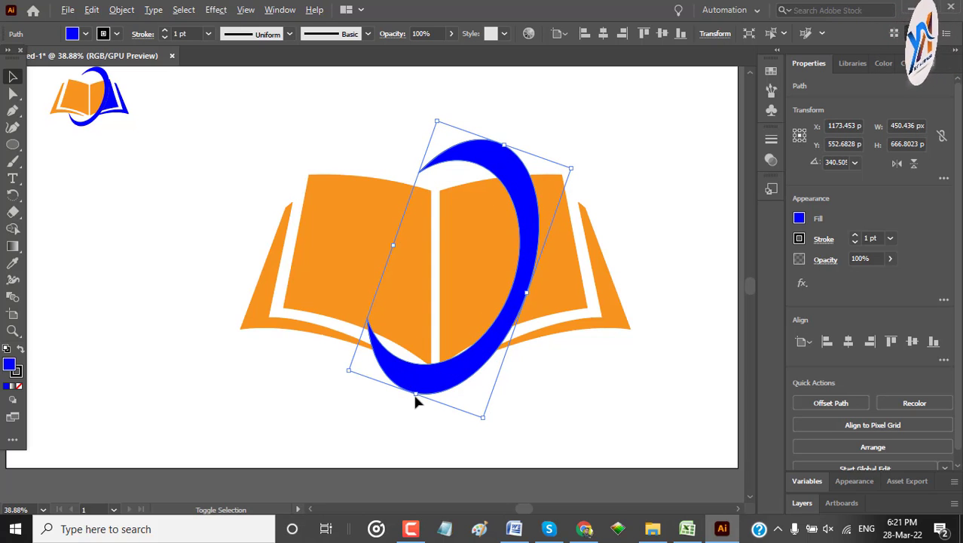
left_click_drag(415, 397, 407, 425)
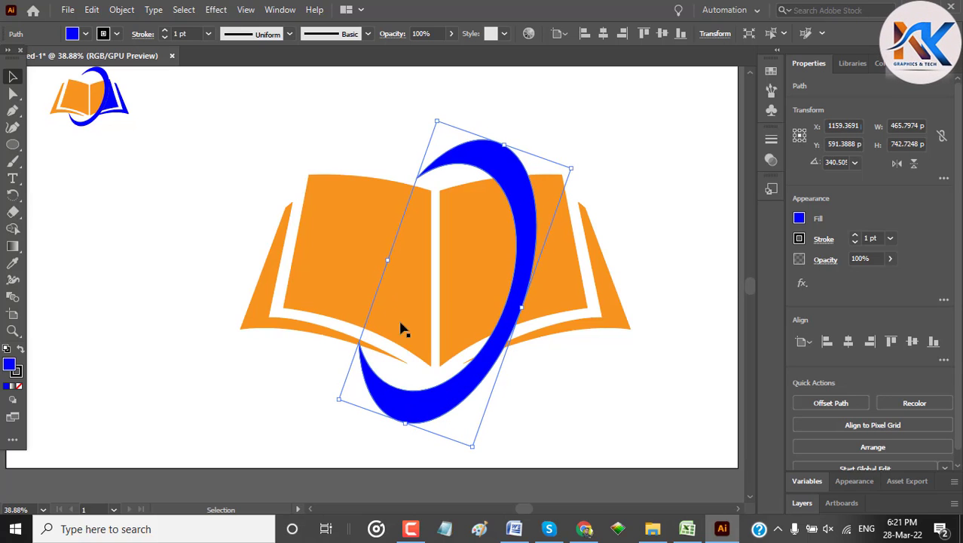
left_click_drag(505, 148, 503, 134)
left_click_drag(389, 258, 378, 252)
left_click(591, 177)
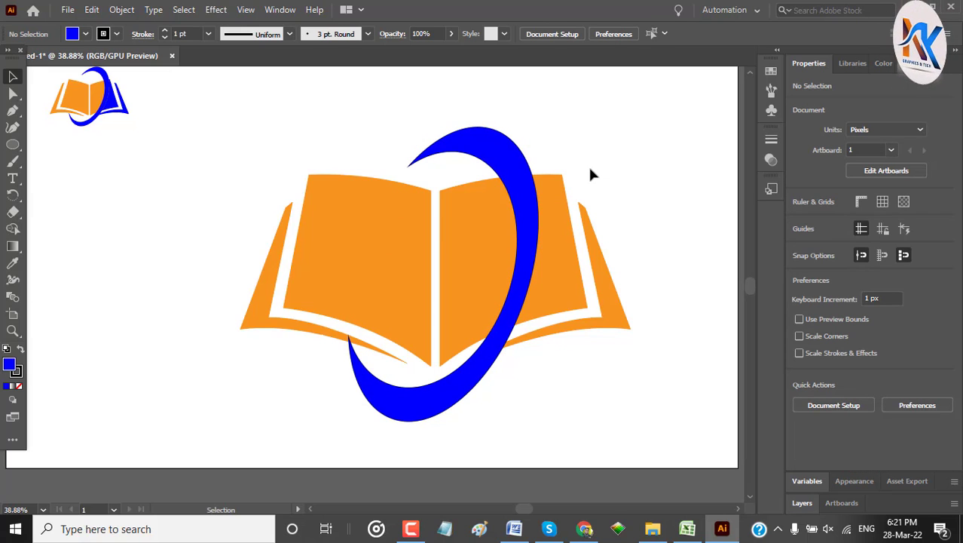
Rotate the crescent further clockwise to about 335.3° and shift it up and right across the right page.
left_click(527, 270)
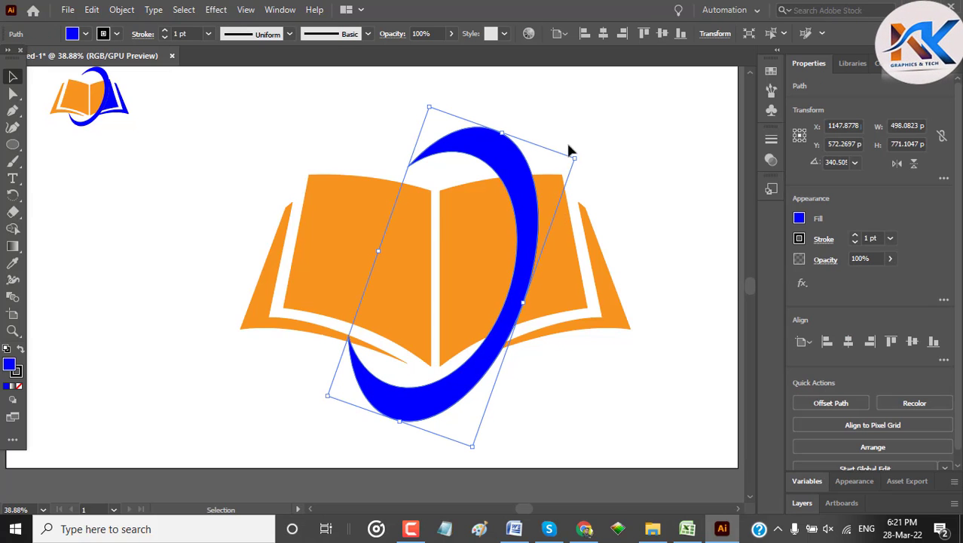
mouse_move(581, 154)
left_mouse_down()
mouse_move(575, 136)
mouse_move(572, 149)
mouse_move(598, 161)
left_mouse_up()
left_click(567, 158)
left_click(531, 222)
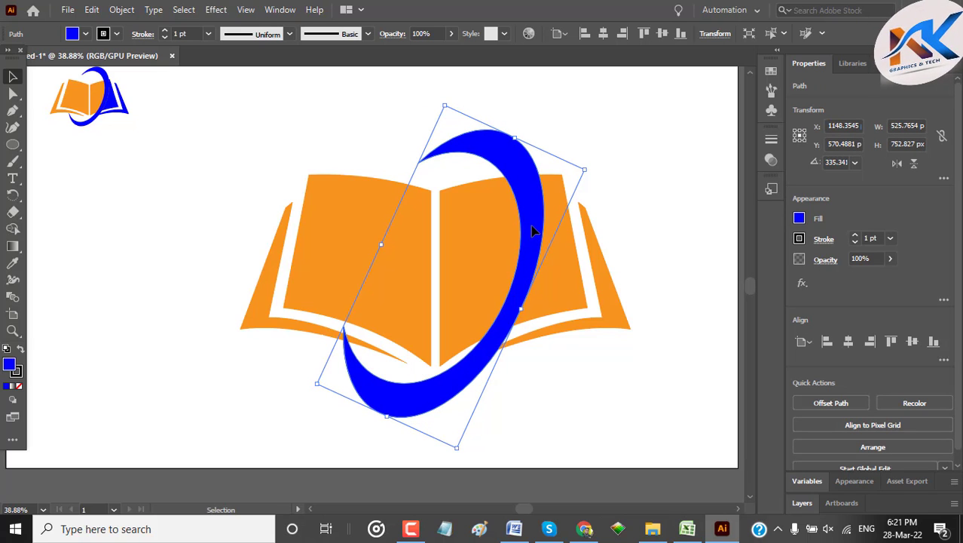
left_click_drag(530, 226, 548, 211)
left_click(666, 96)
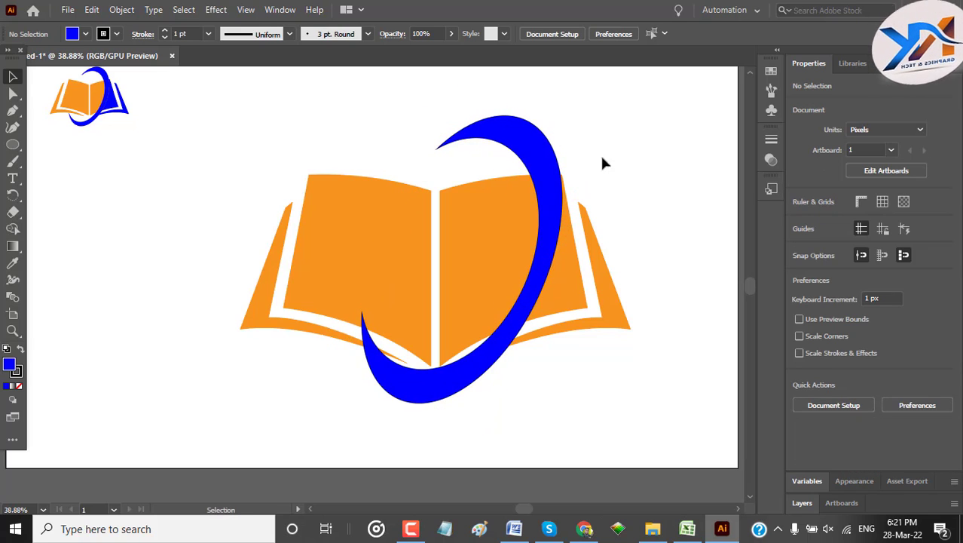
Stretch the crescent's lower end and left side to about 586 px wide and 797 px high overall.
left_click(447, 396)
left_click_drag(406, 404, 418, 404)
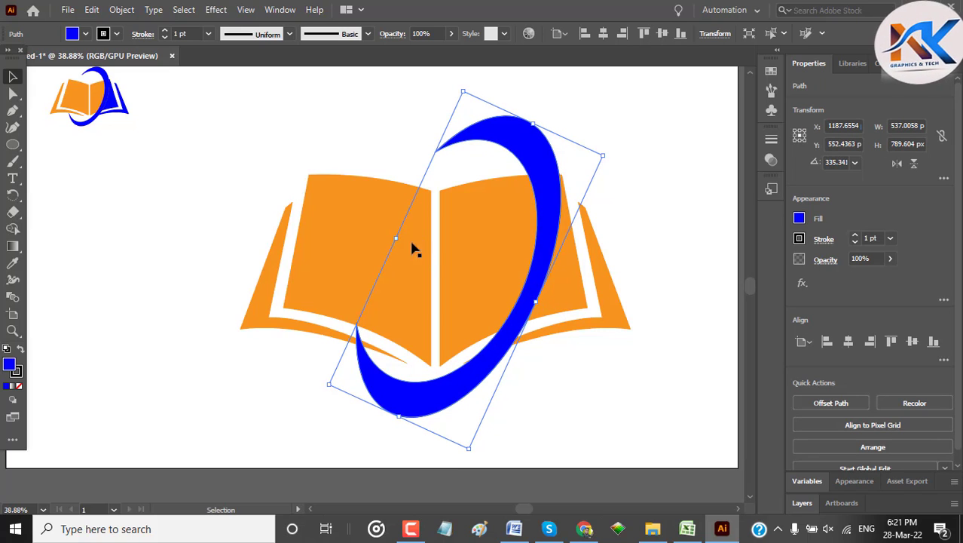
key("ctrl+z")
key("ctrl+shift+z")
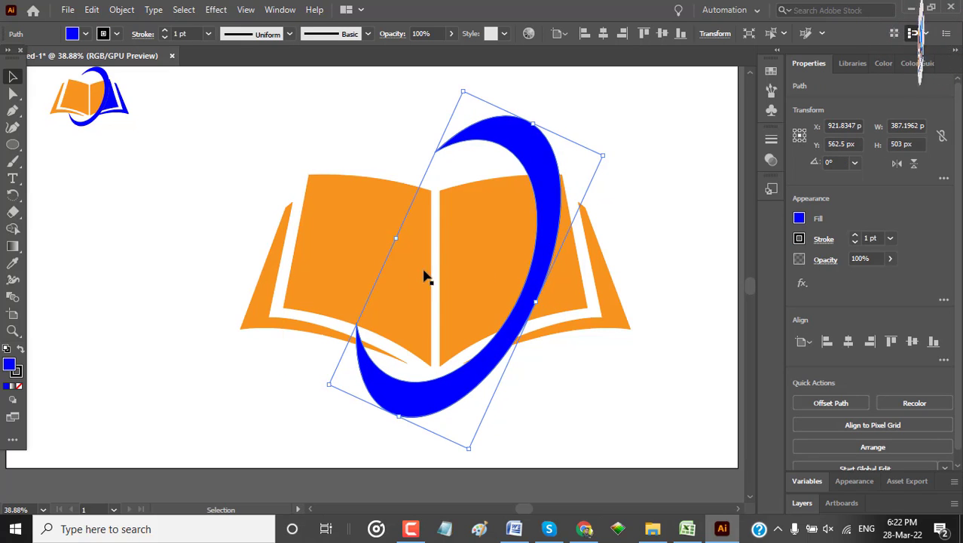
mouse_move(392, 235)
left_mouse_down()
mouse_move(348, 200)
mouse_move(385, 242)
left_mouse_up()
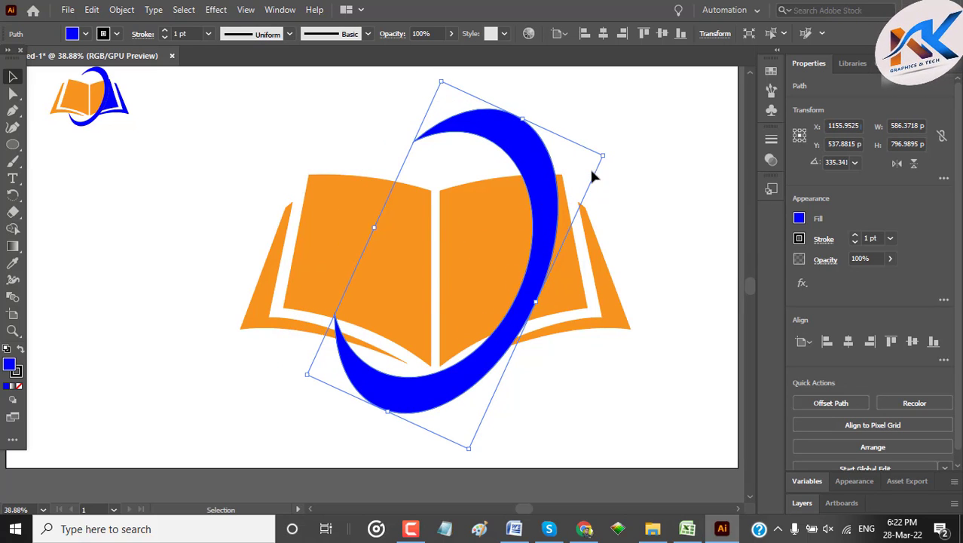
Move the crescent down about 70 px and slightly left, and stretch its upper end to about 602 px wide and 850 px high overall.
left_click_drag(534, 181, 531, 208)
left_click(660, 85)
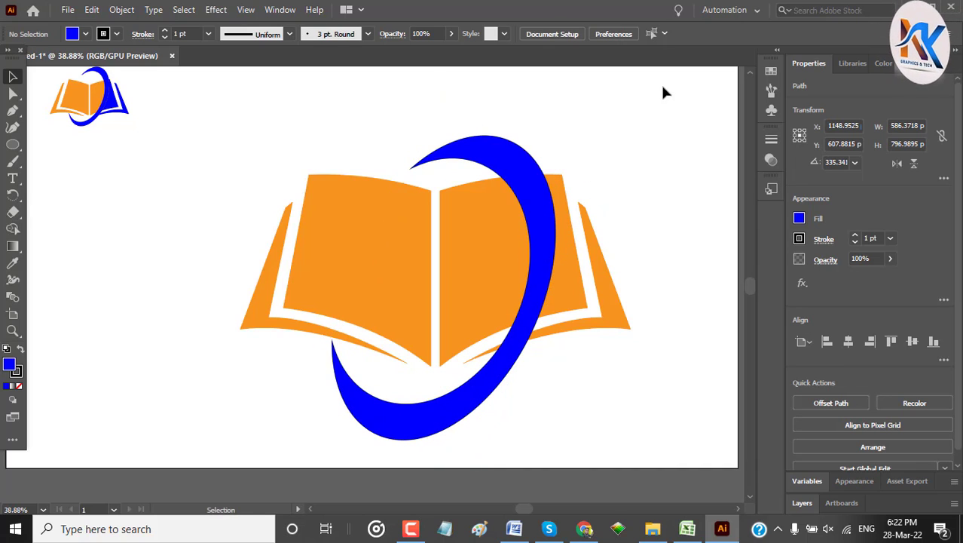
left_click(519, 165)
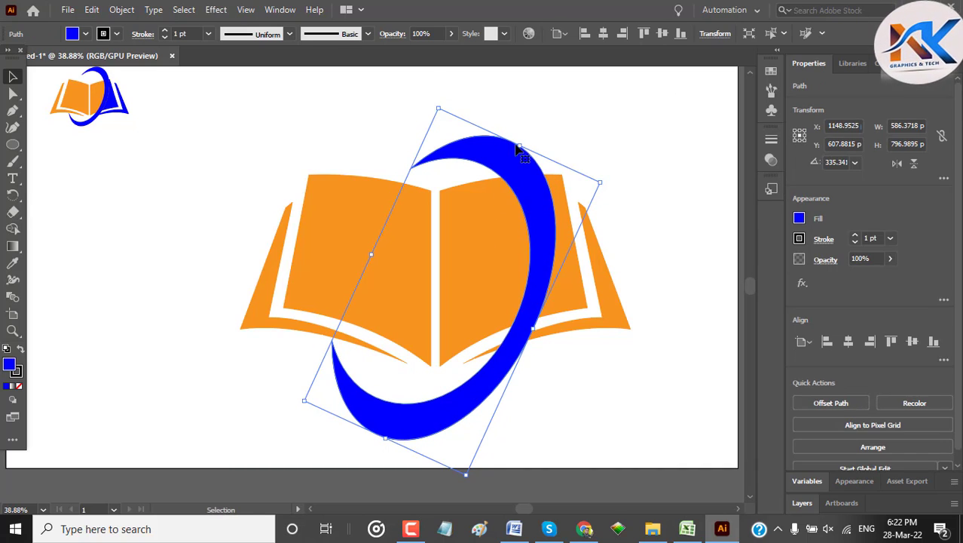
left_click_drag(520, 143, 528, 125)
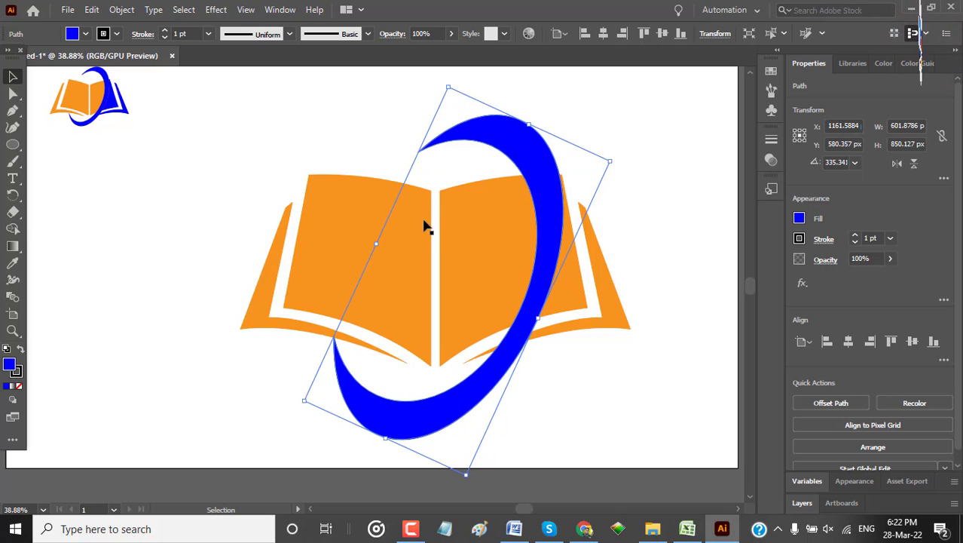
left_click(654, 126)
Select the whole book with the crescent and use Shape Builder to make the right page and cover areas outside the crescent blue.
left_click_drag(602, 416, 392, 150)
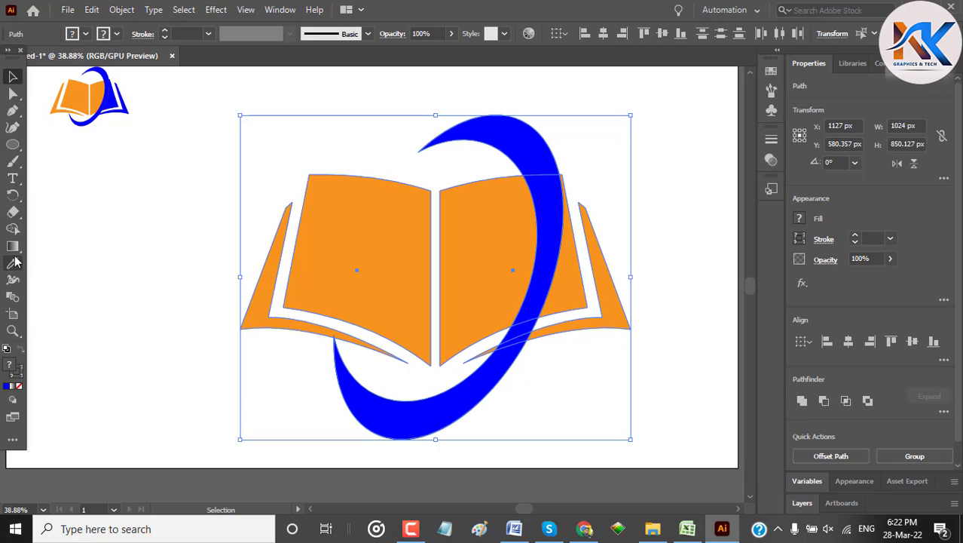
left_click(12, 229)
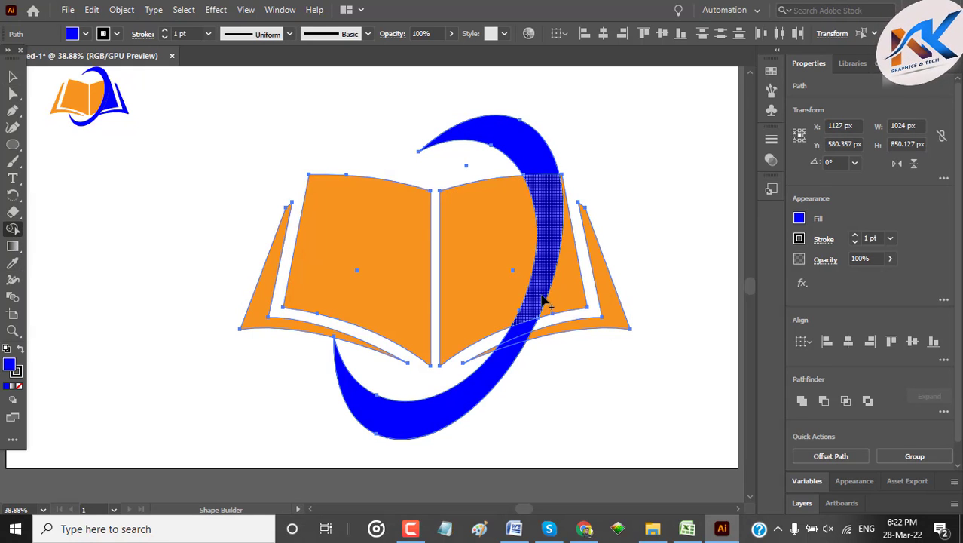
mouse_move(543, 300)
left_mouse_down()
mouse_move(555, 295)
mouse_move(580, 314)
mouse_move(621, 322)
left_mouse_up()
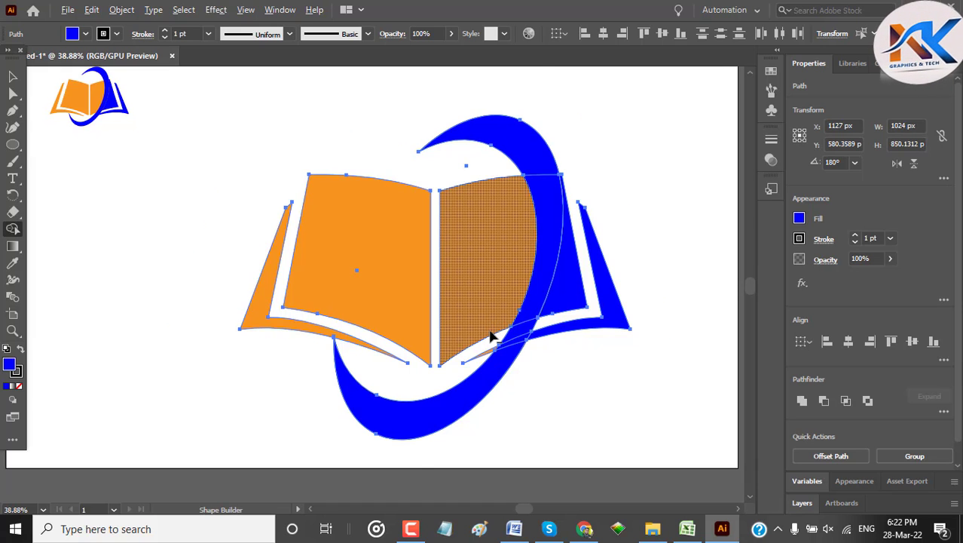
Merge the right cover's thin lower strip across the crescent, including its pointed tip, into one blue shape with Shape Builder.
scroll(490, 337, "up", 4)
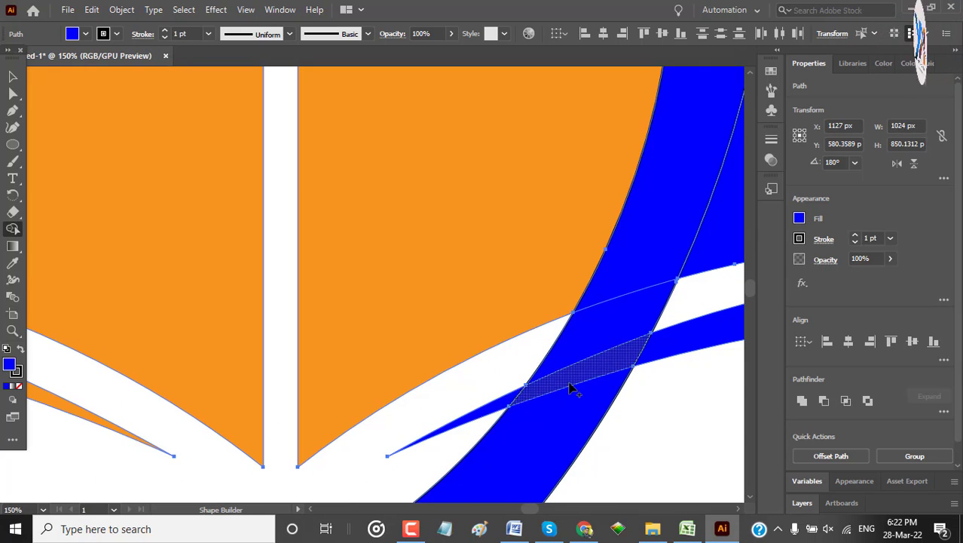
left_click_drag(569, 383, 504, 402)
left_click_drag(662, 347, 615, 340)
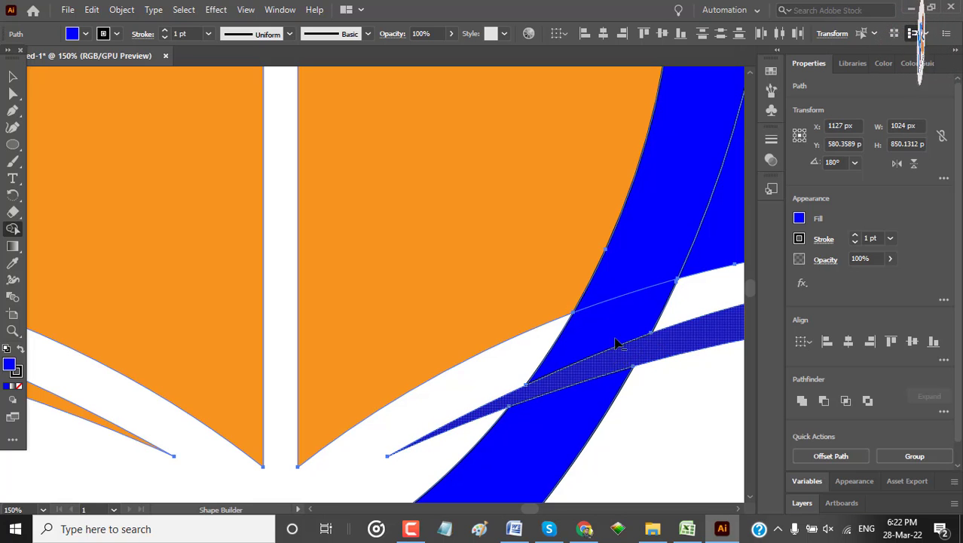
Merge the remaining crescent sections with the blue page and cover strip into one shape using Shape Builder, and deselect the artwork.
scroll(615, 343, "down", 3)
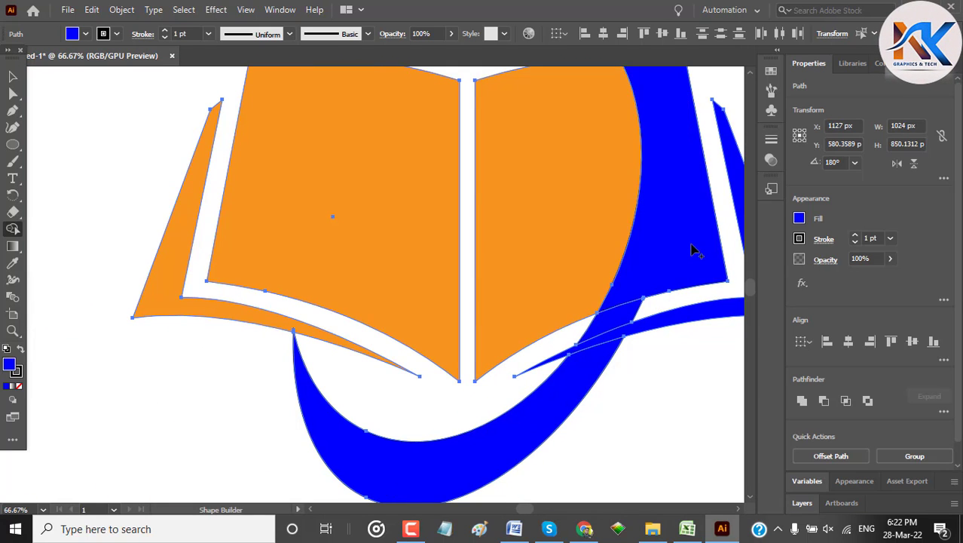
scroll(692, 250, "up", 2)
scroll(692, 250, "down", 4)
scroll(663, 273, "up", 8)
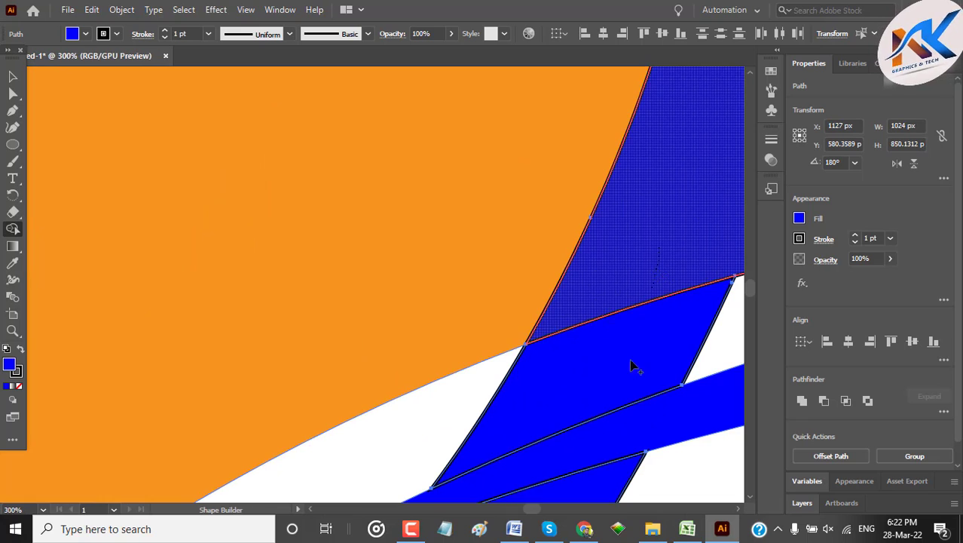
mouse_move(629, 358)
left_mouse_down()
mouse_move(582, 522)
mouse_move(591, 445)
left_mouse_up()
scroll(639, 250, "down", 2)
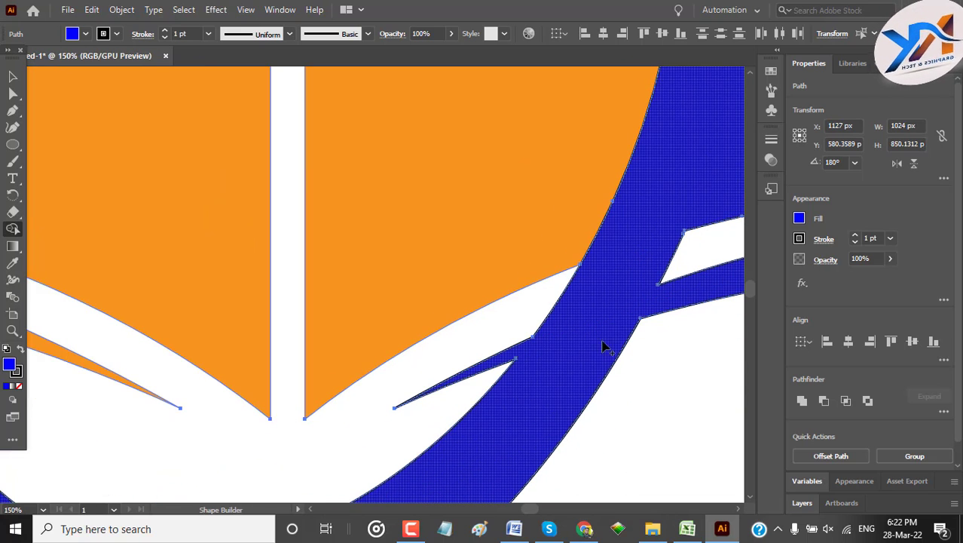
key("ctrl+0")
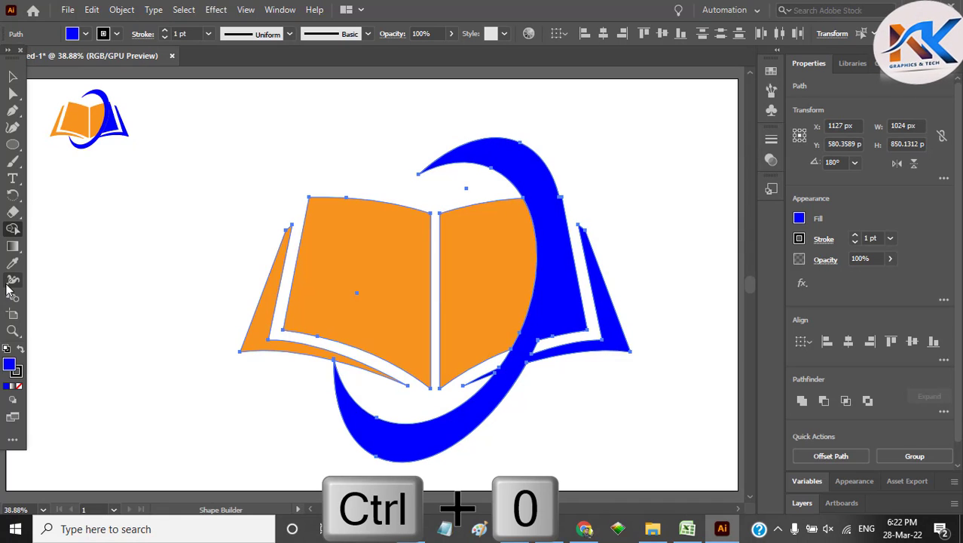
key("v")
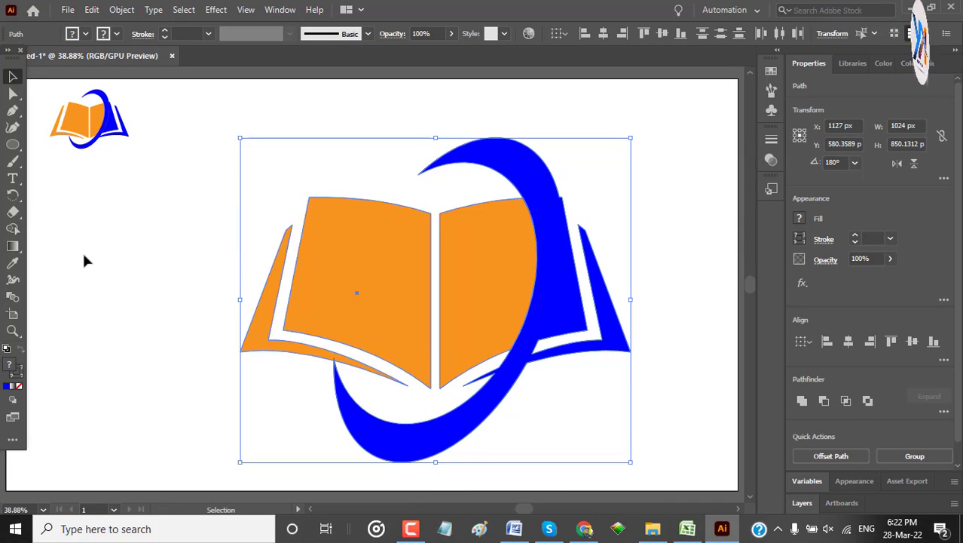
left_click(85, 260)
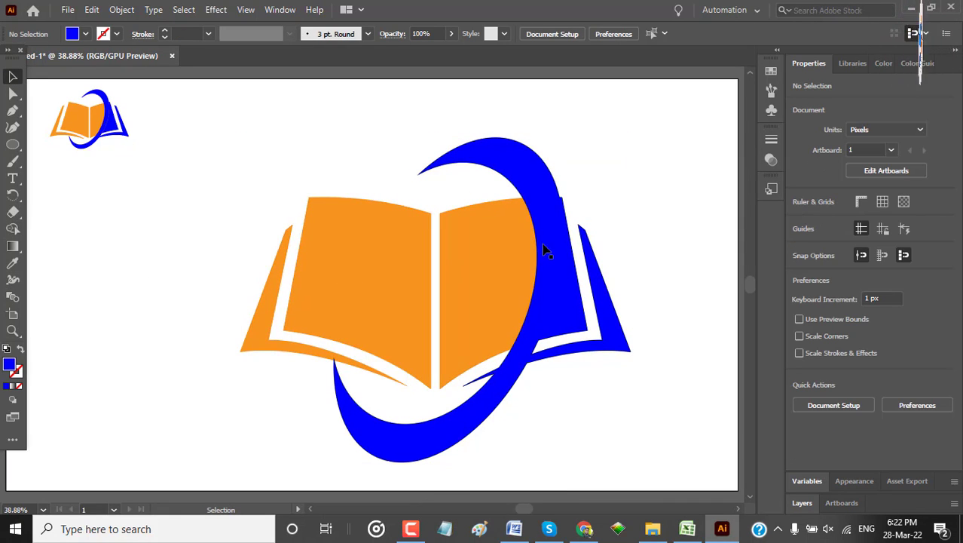
scroll(545, 251, "up", 1)
scroll(546, 251, "down", 1)
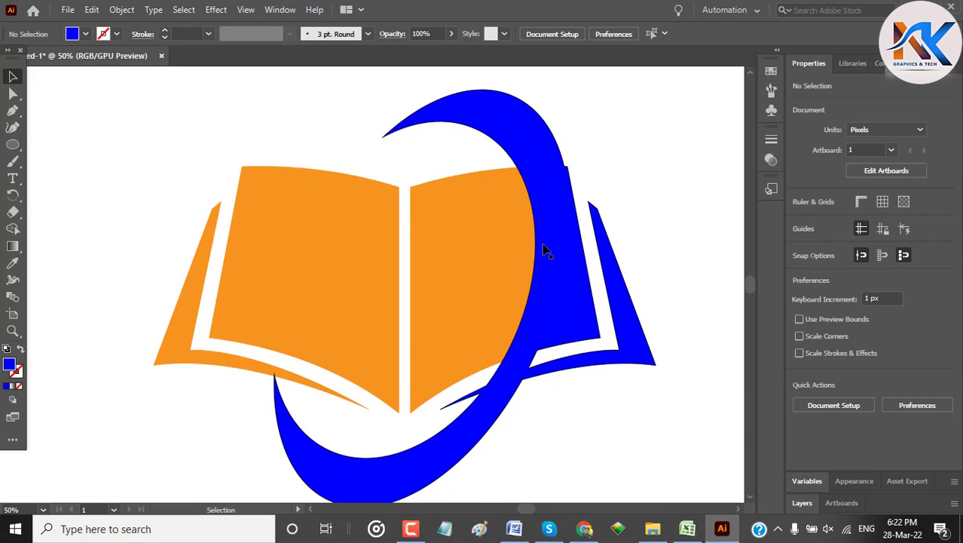